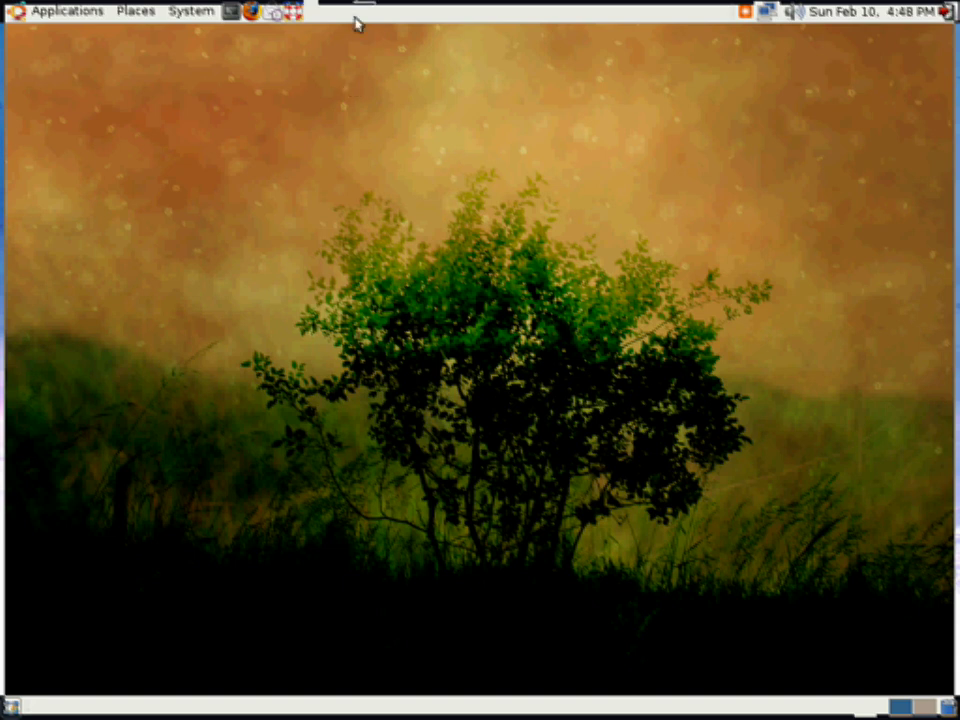
- Open a terminal window and minimize it
click(232, 12)
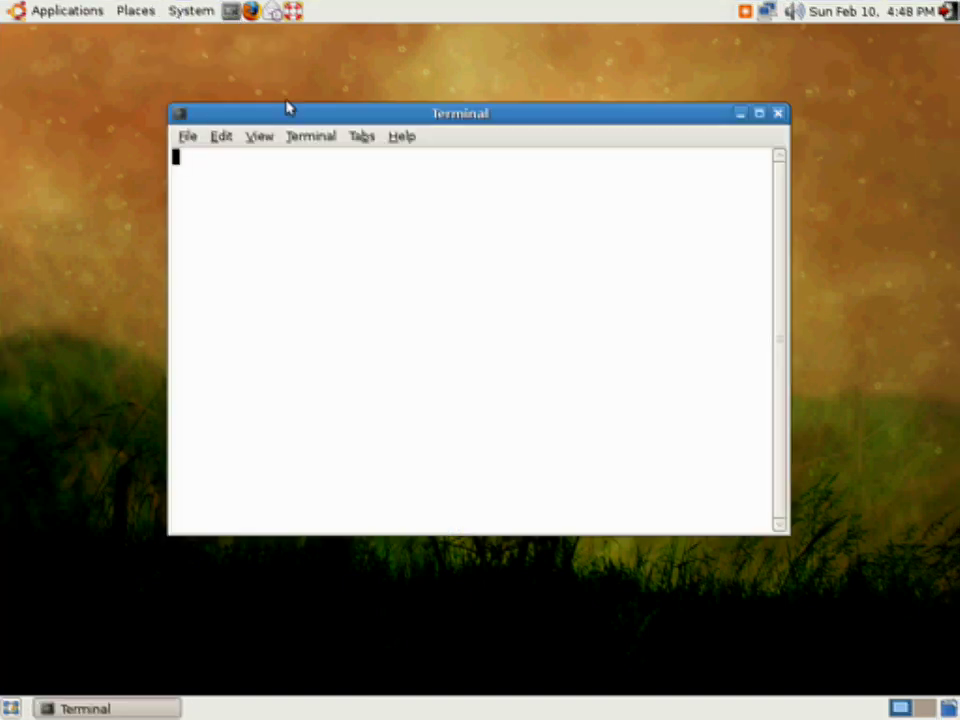
click(736, 116)
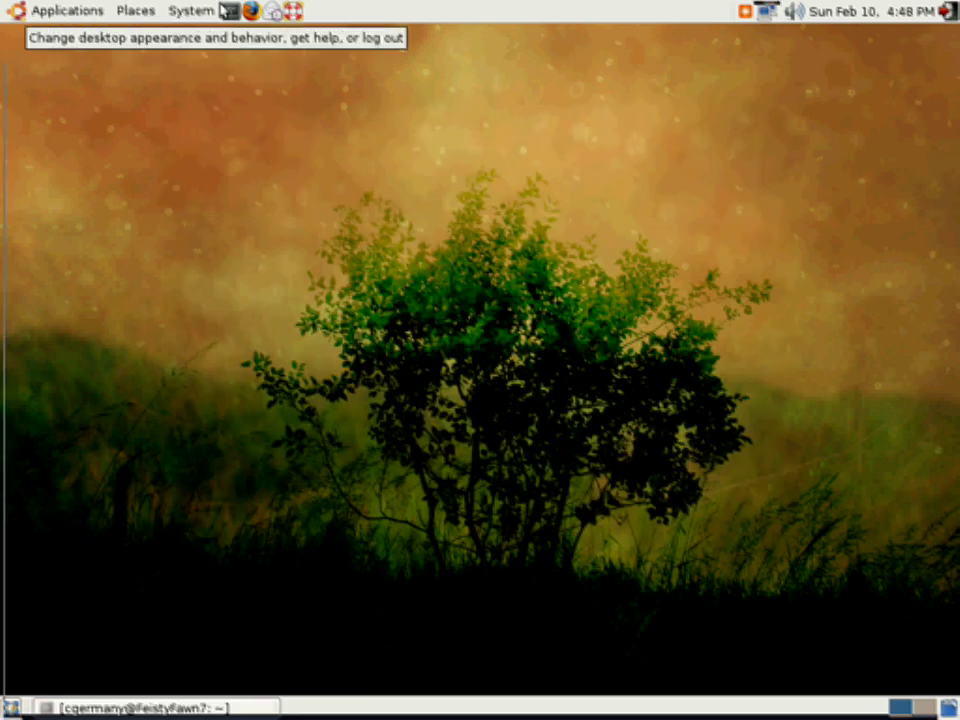
- Open the Users and Groups settings and look through the new user account form up to its advanced settings, without adding an account
click(205, 12)
mouse_move(214, 66)
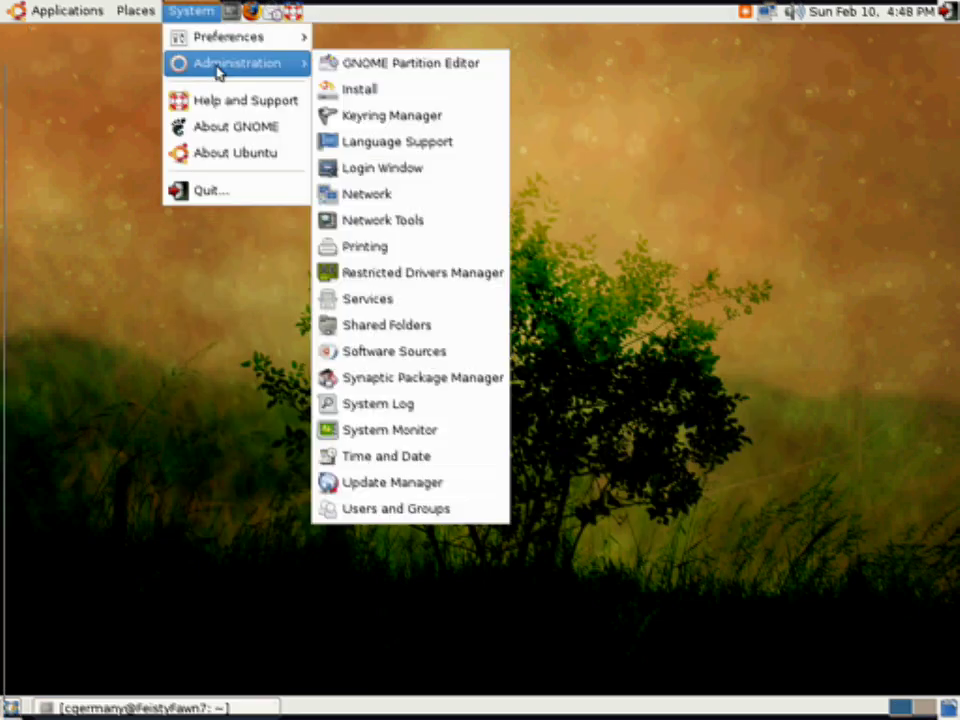
click(392, 510)
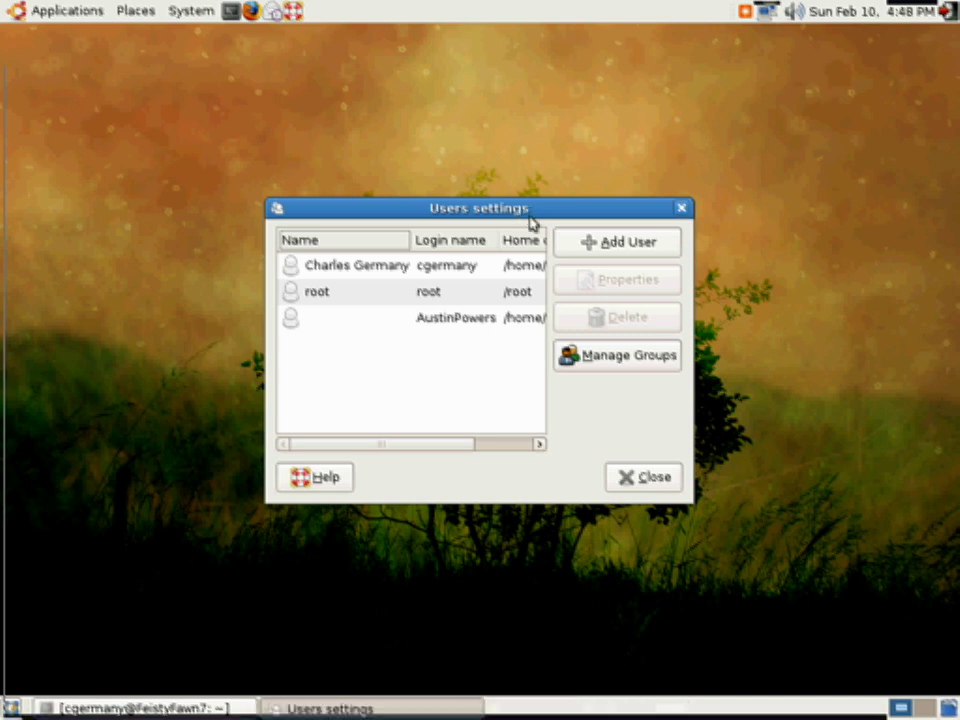
click(658, 252)
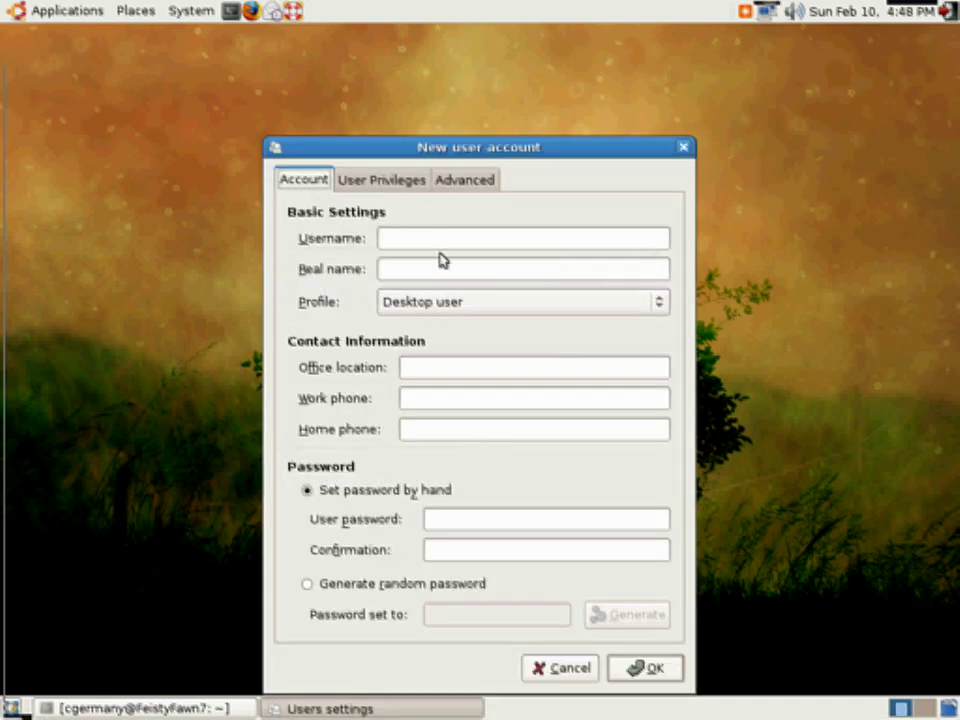
click(400, 181)
click(440, 180)
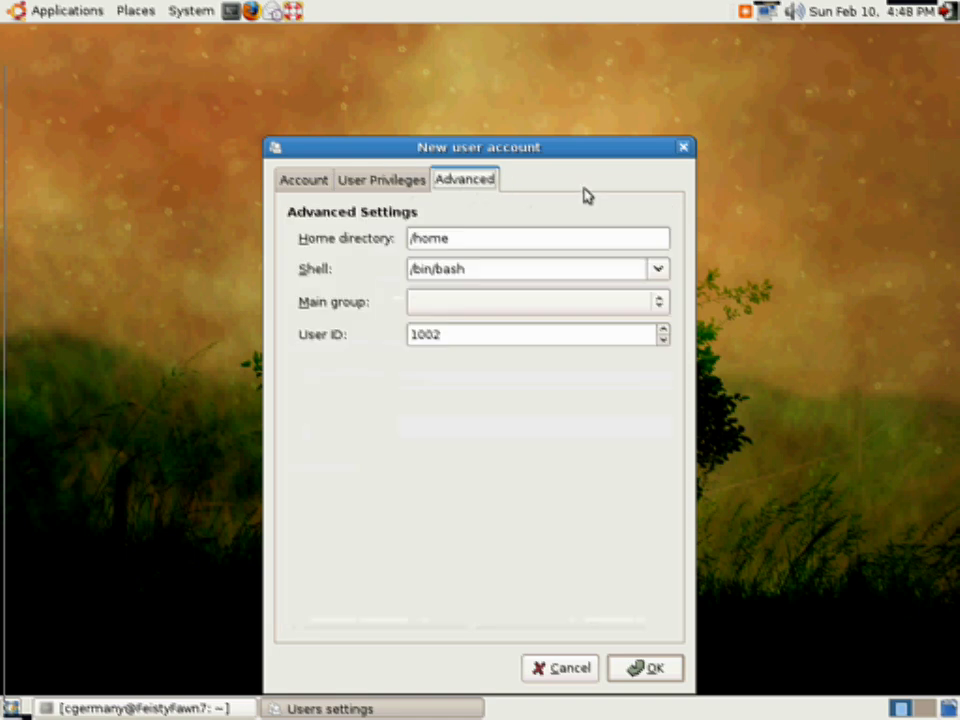
click(685, 151)
- View the group management list and the new group form without creating a group, and close the user and group settings
click(615, 358)
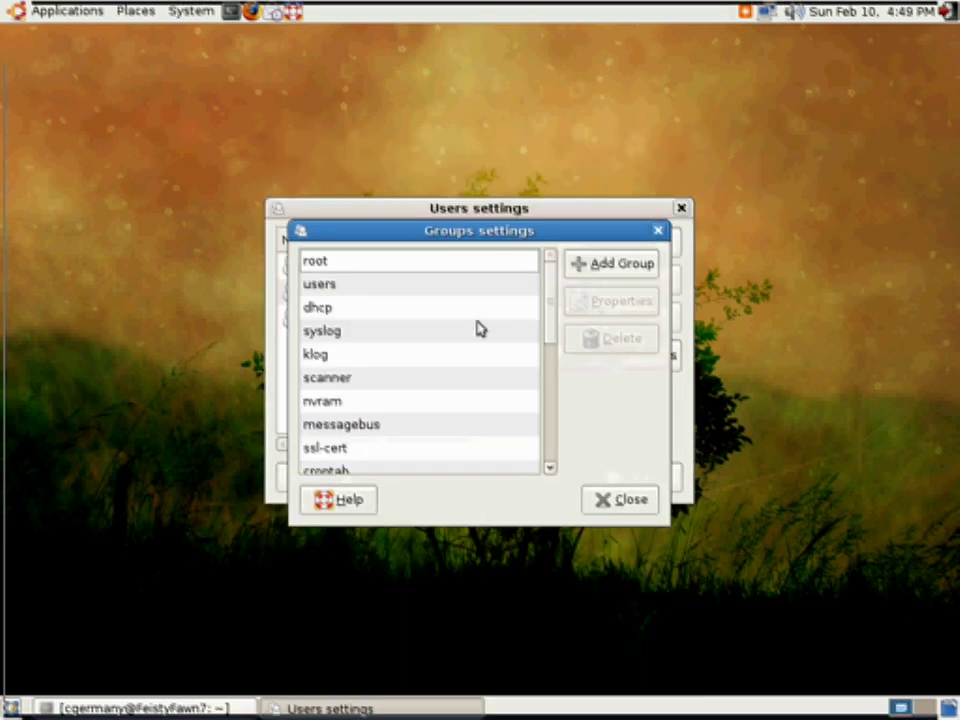
click(624, 265)
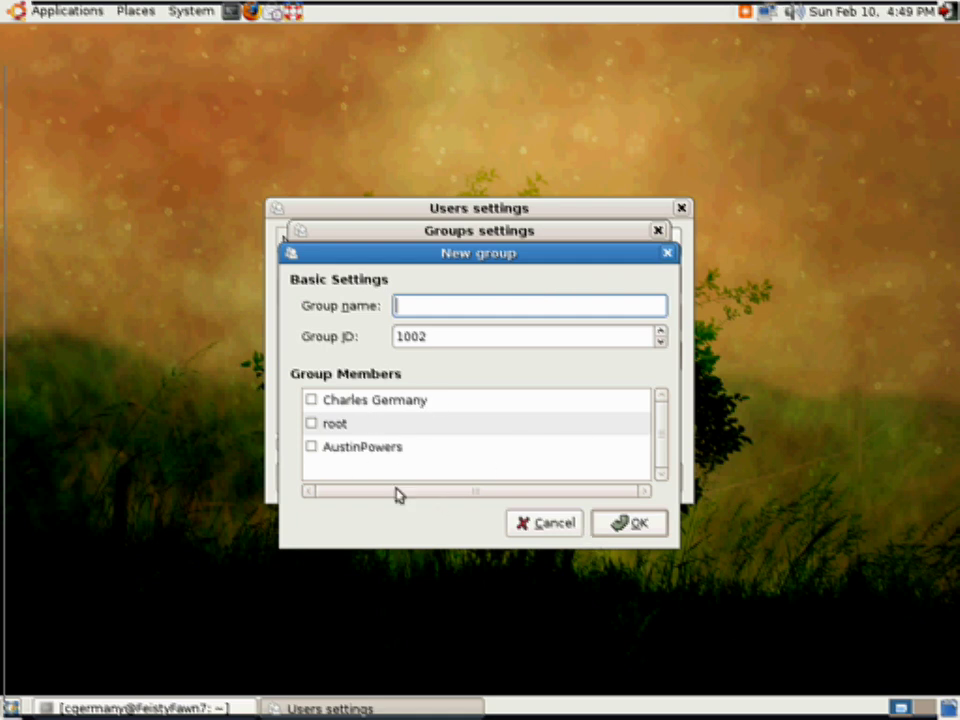
click(566, 537)
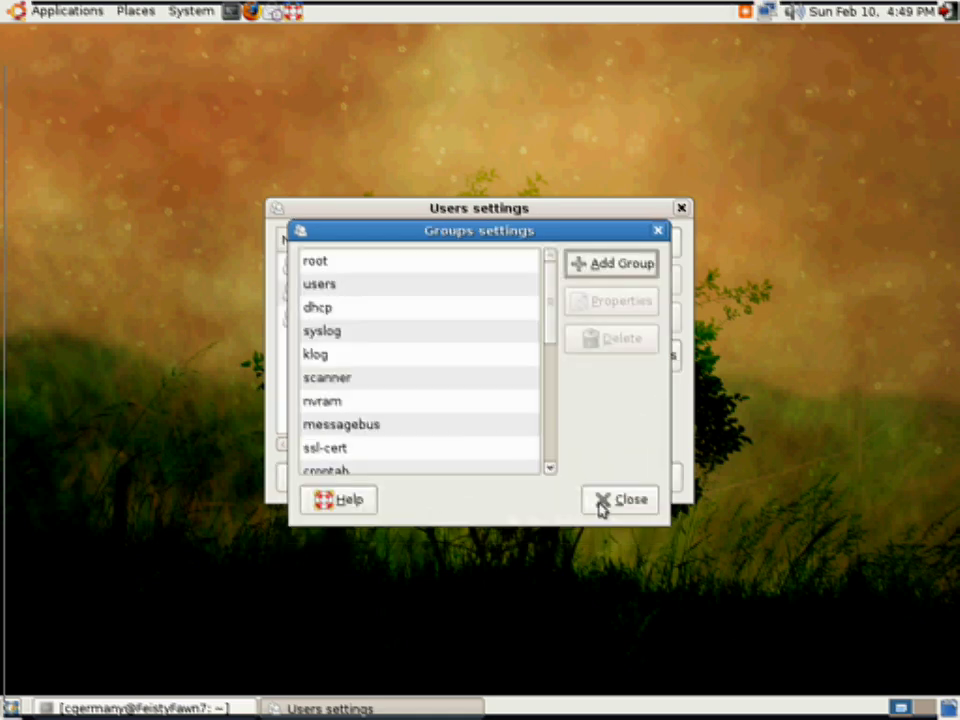
click(608, 506)
click(632, 488)
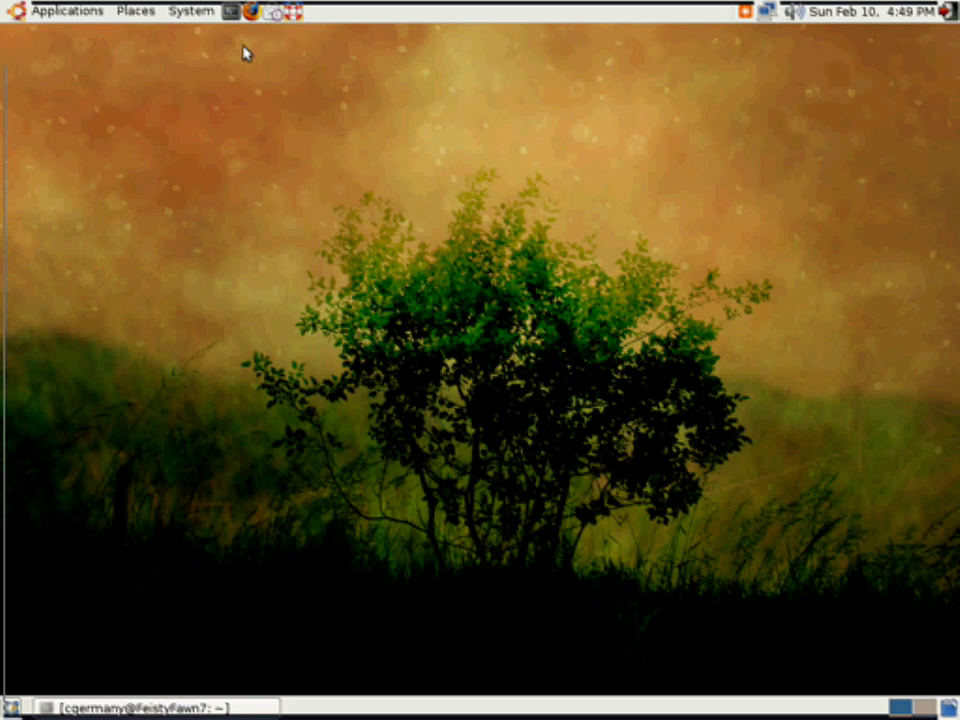
- In the Remote Desktop preferences, require users to enter a password to connect, and fill in that password
click(197, 13)
mouse_move(264, 64)
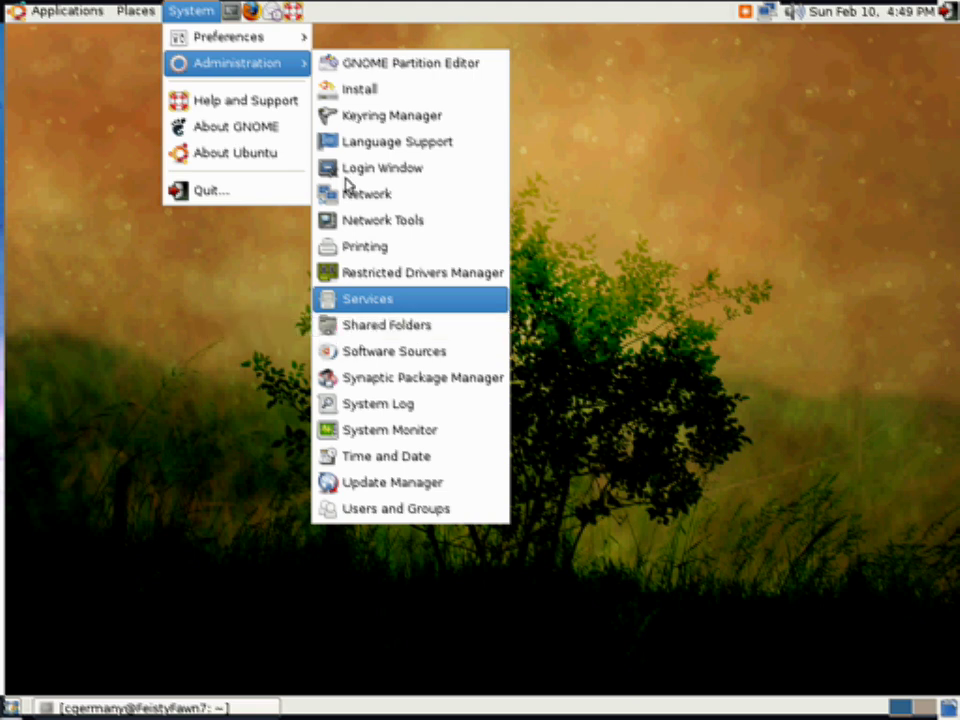
mouse_move(257, 36)
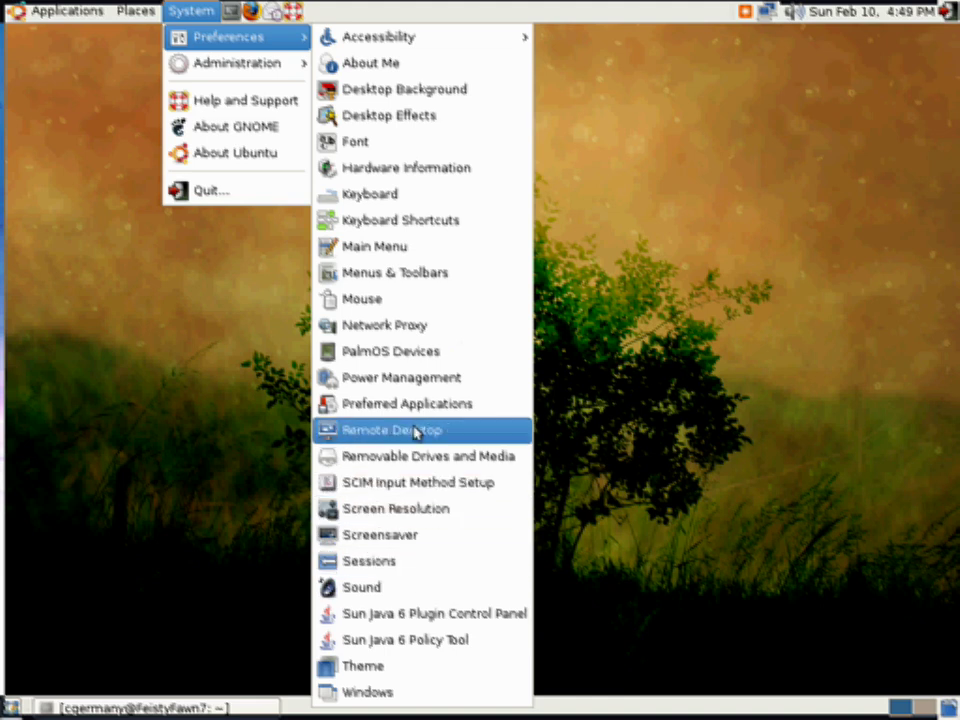
click(356, 430)
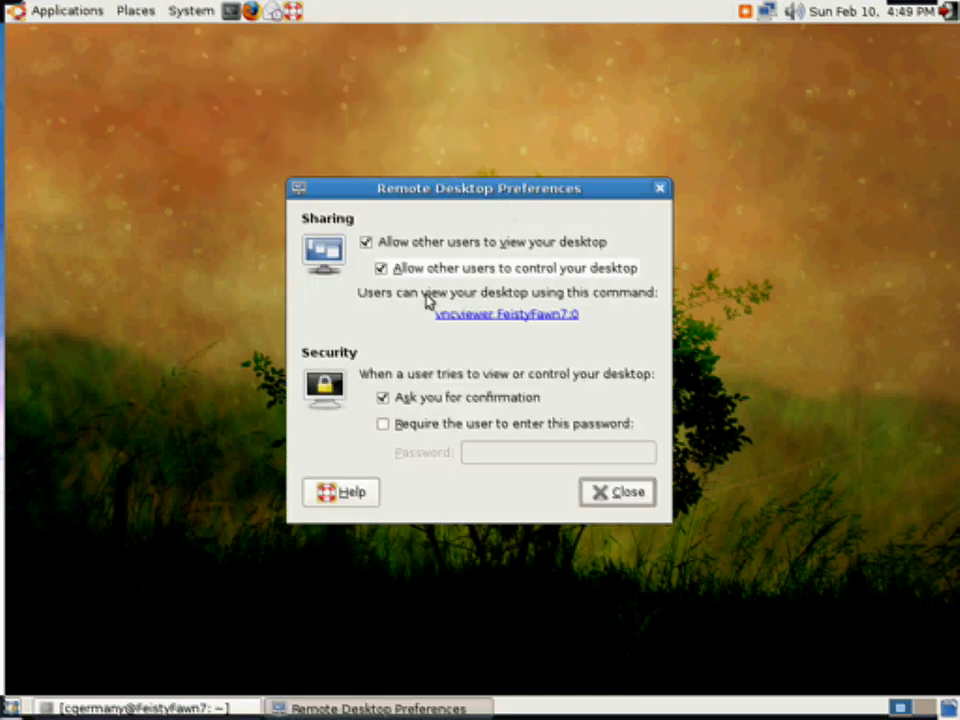
click(425, 433)
click(493, 454)
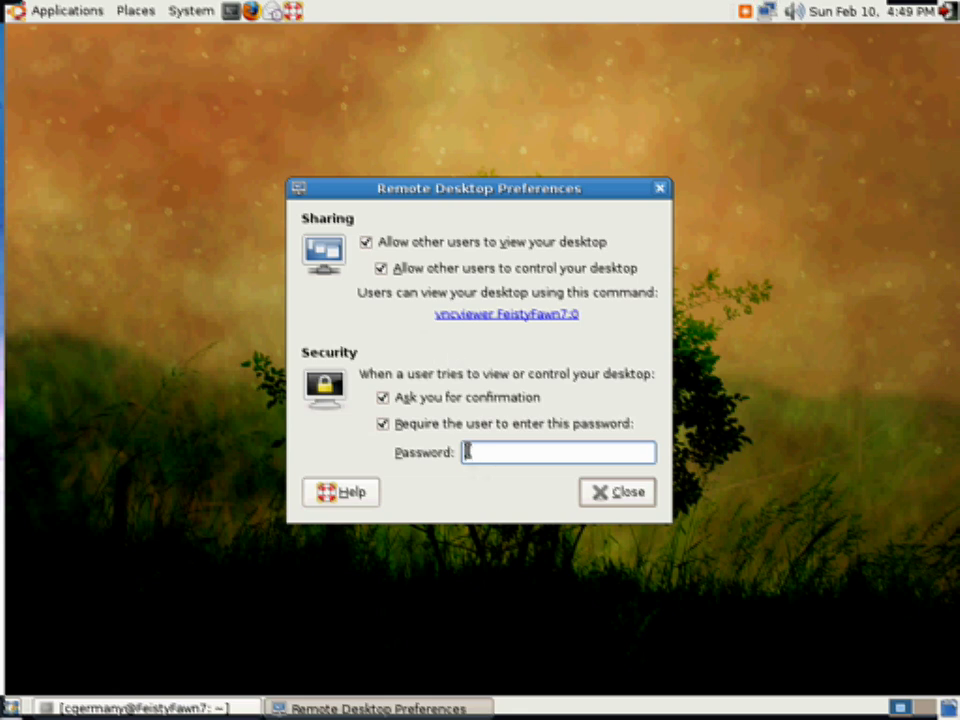
text(*****)
click(632, 500)
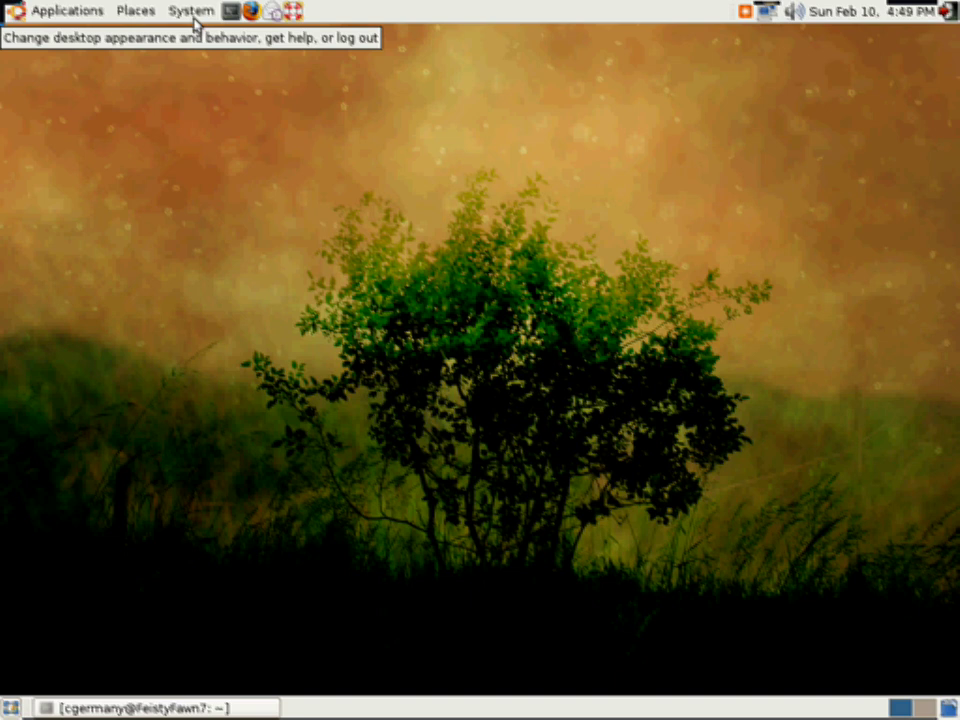
- Restore the minimized terminal, zoom its text in two levels and move the window up so that it fits on the desktop
click(245, 708)
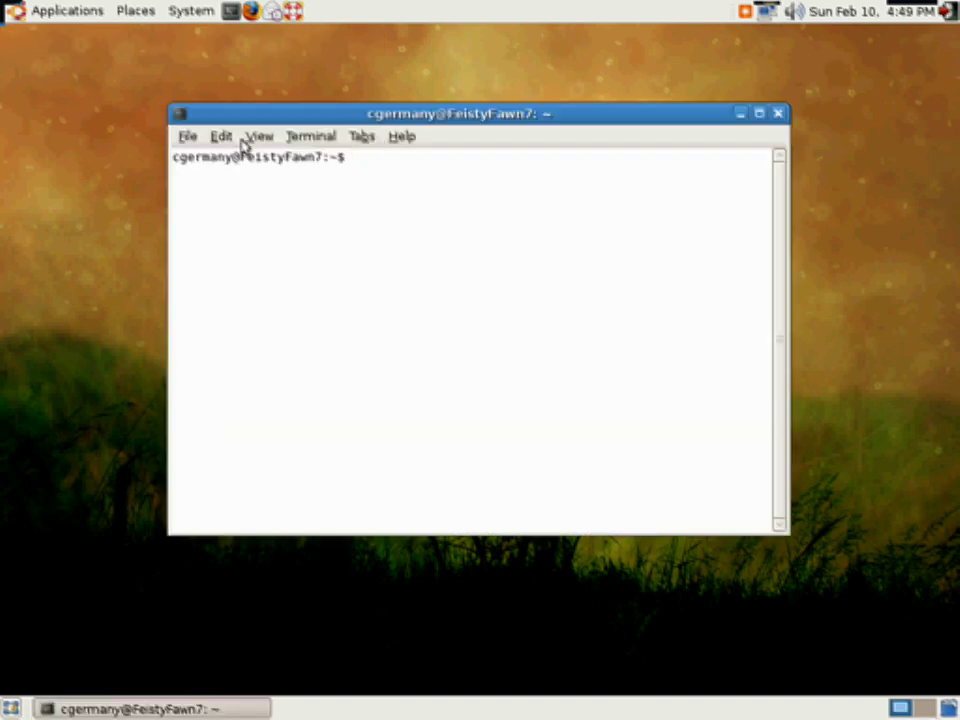
click(255, 137)
mouse_move(225, 139)
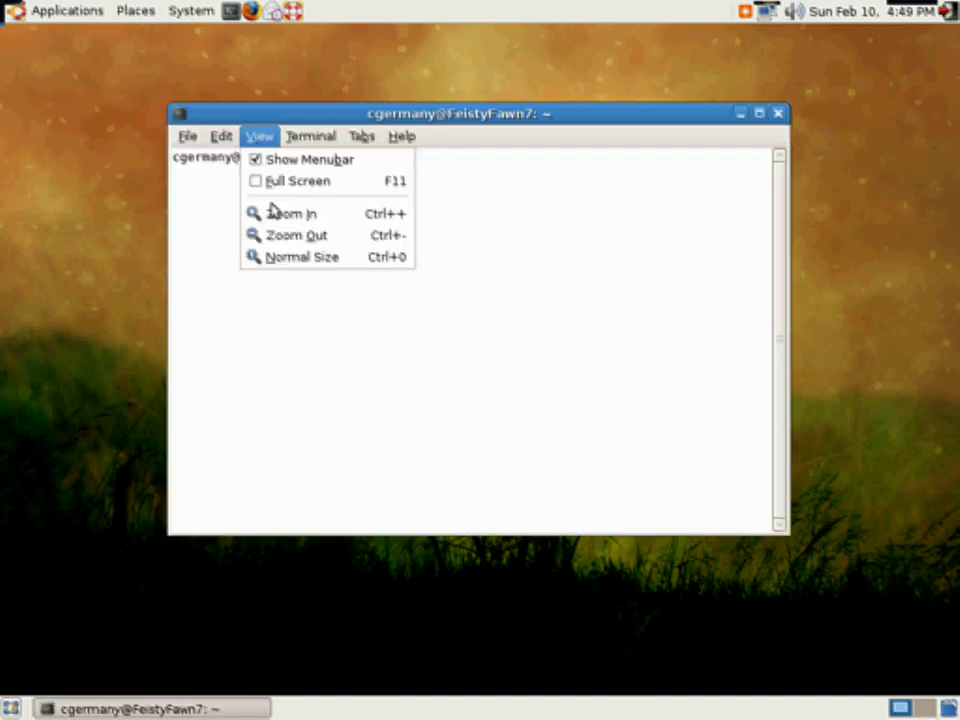
click(273, 213)
click(270, 140)
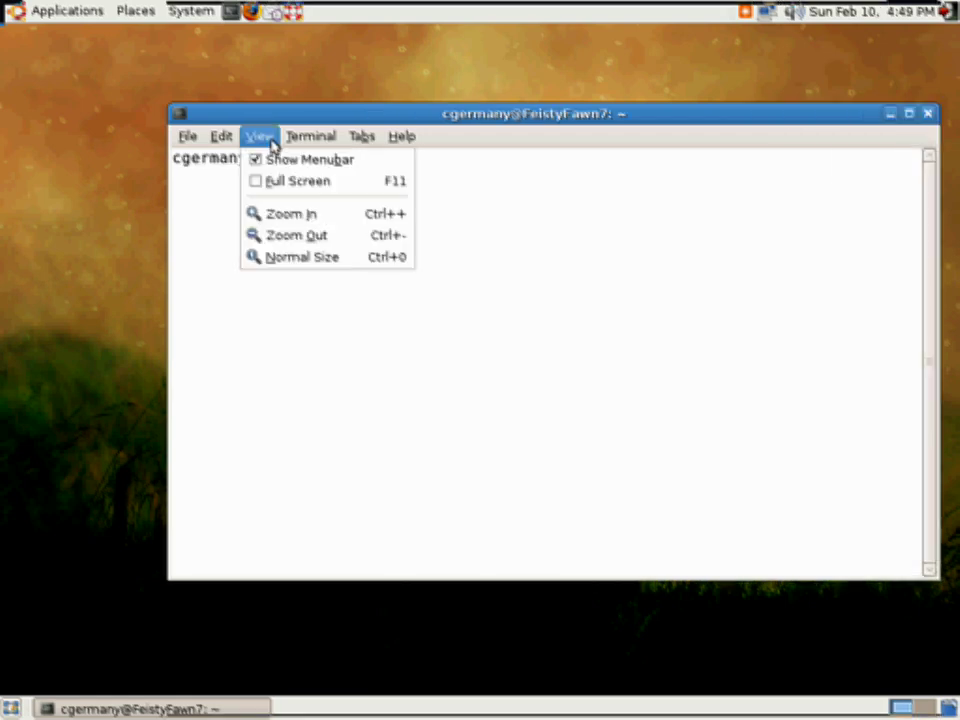
click(283, 214)
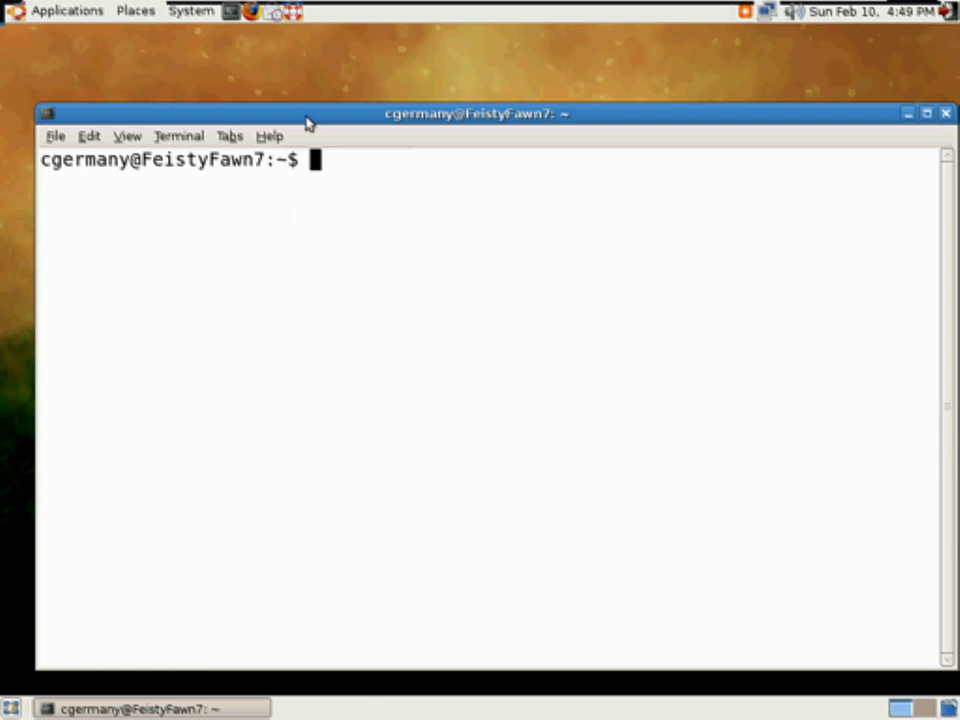
drag(306, 118, 291, 50)
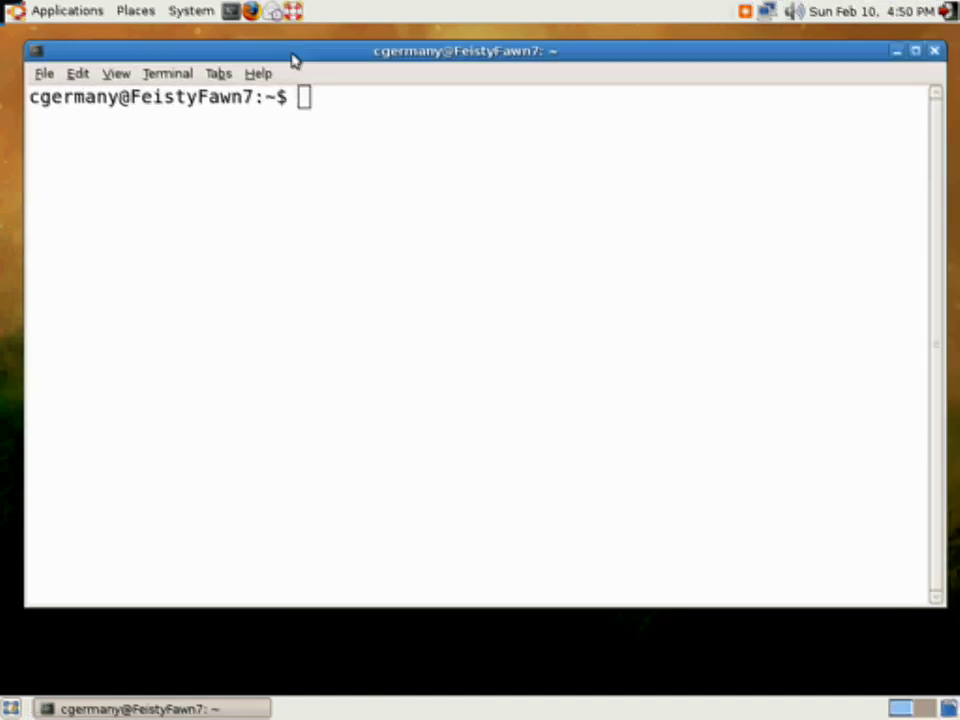
- Print the current working directory in the terminal with pwd
click(306, 96)
text(goups)
key(BackSpace)
key(BackSpace)
key(BackSpace)
key(BackSpace)
key(BackSpace)
text(pwd)
key(Return)
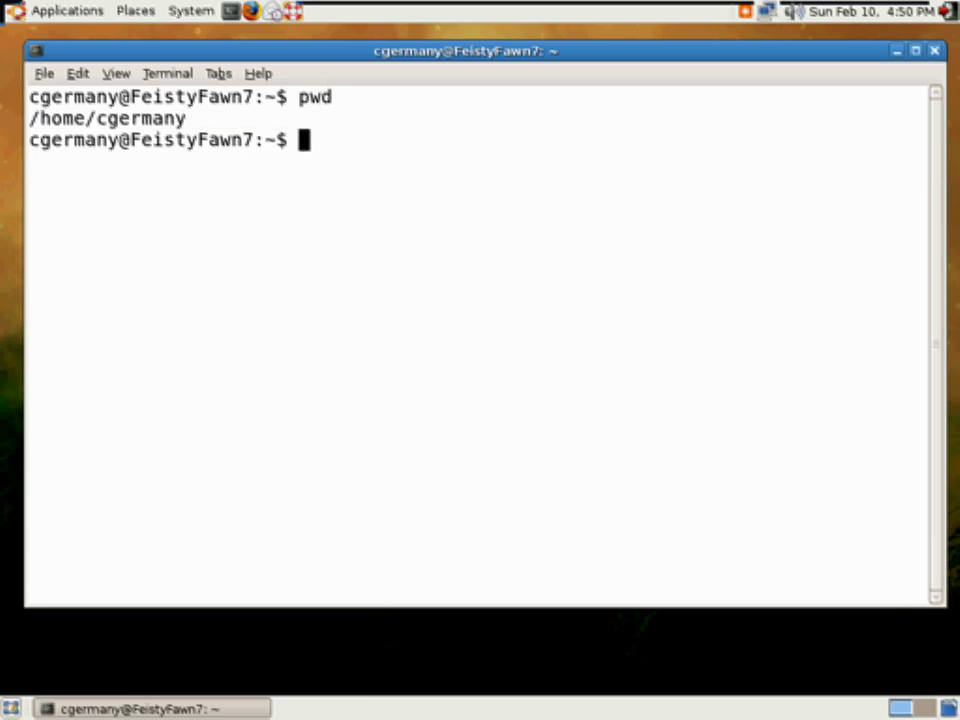
- Move up two directory levels to the filesystem root with cd .. and clear the terminal
text(cd ..)
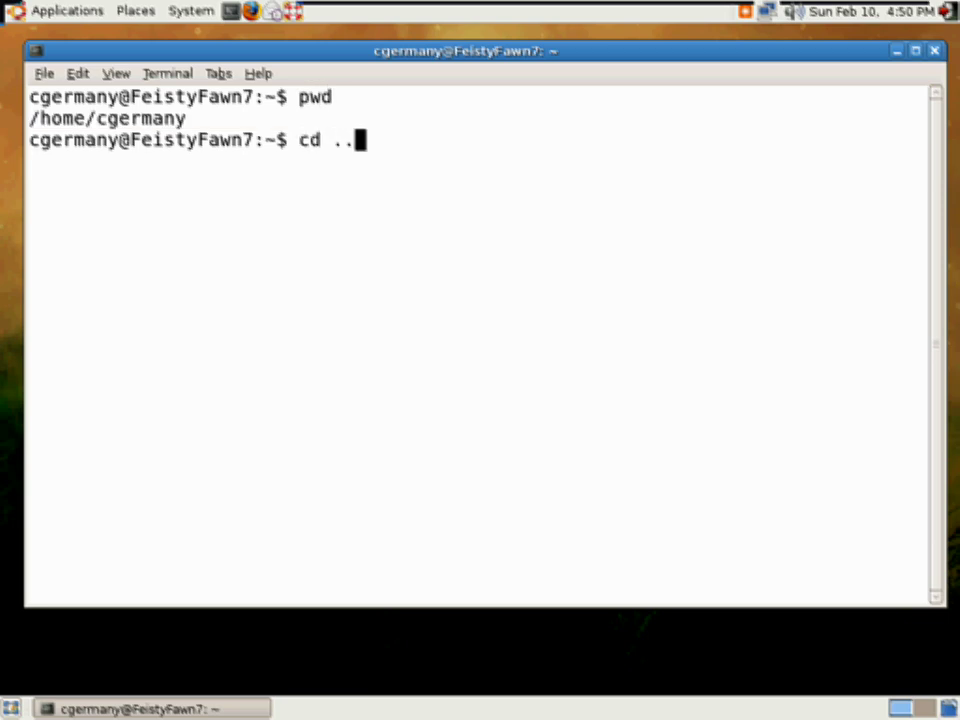
key(Return)
text(cd ..)
key(Return)
text(clear)
key(Return)
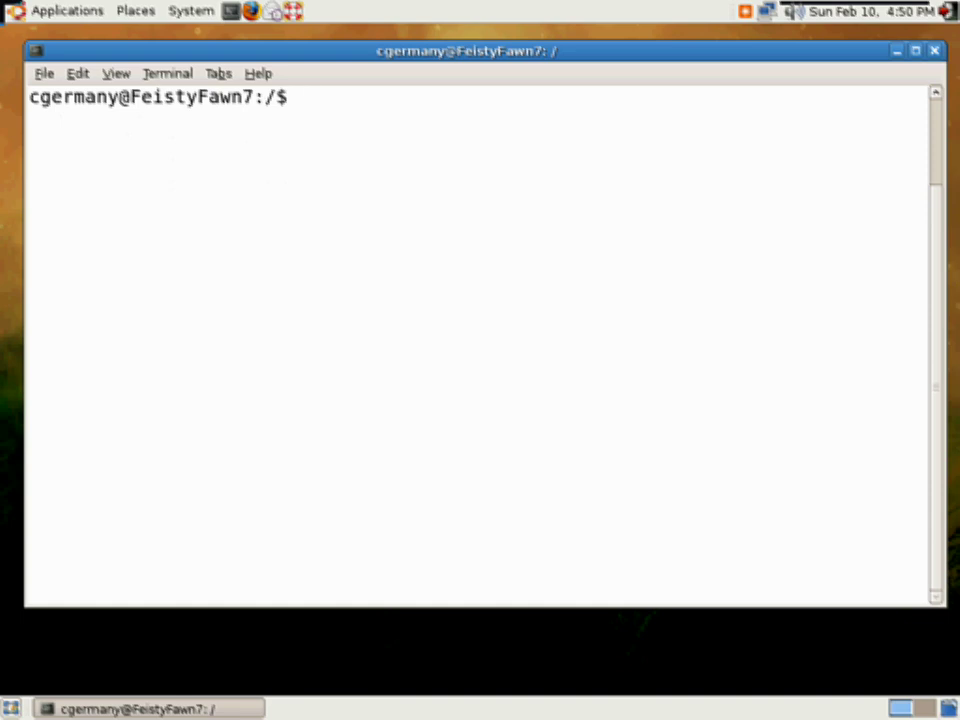
- List the root directory's contents in long format with ls -l, and clear the terminal
text(ls -l)
key(Return)
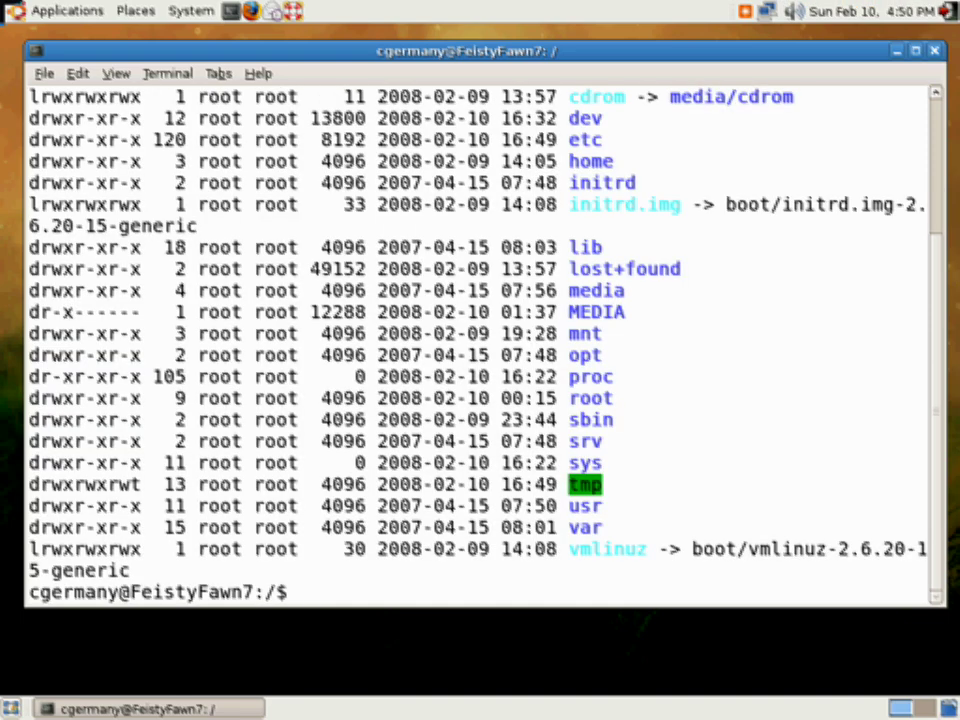
text(clear)
key(Return)
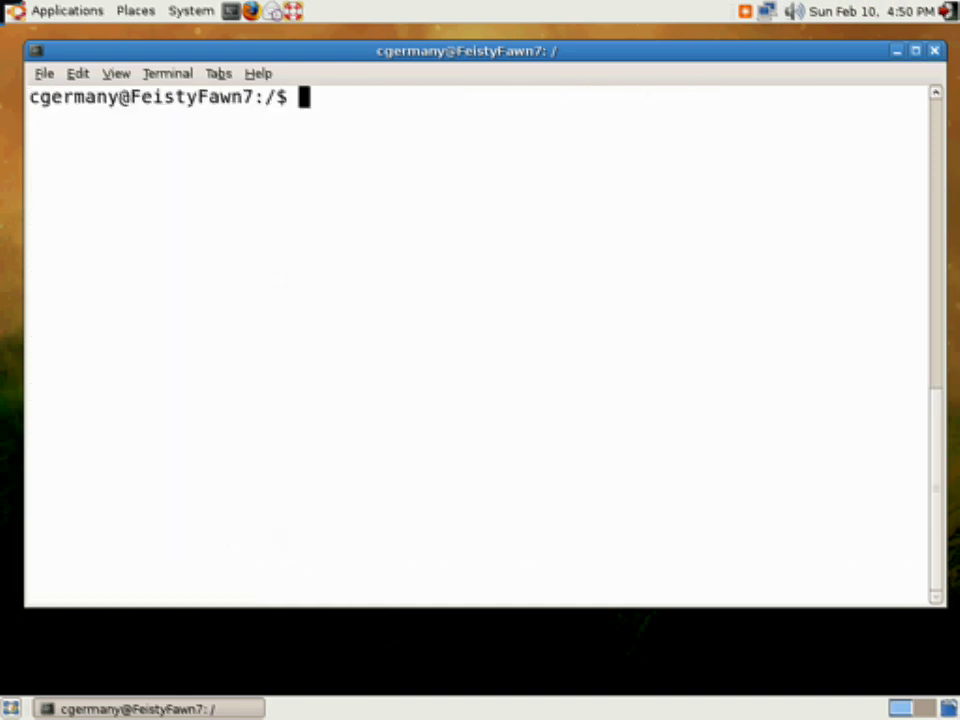
- List the current user's group memberships with the groups command
text(gr)
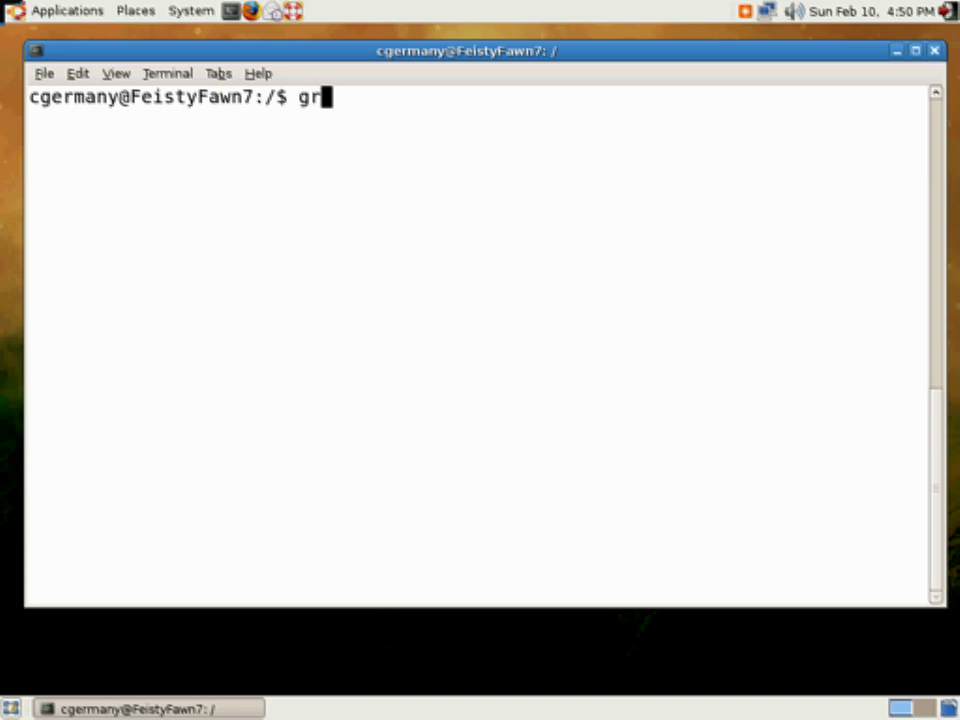
text(oups)
key(Return)
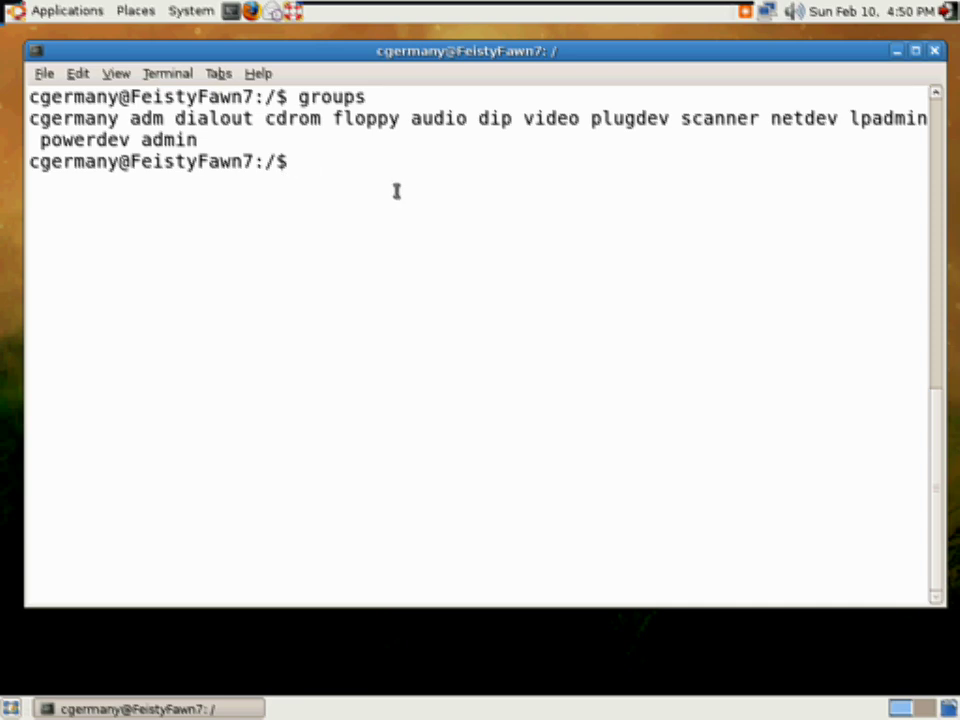
- Look up the root account's group memberships with groups root
text(g)
text(roups)
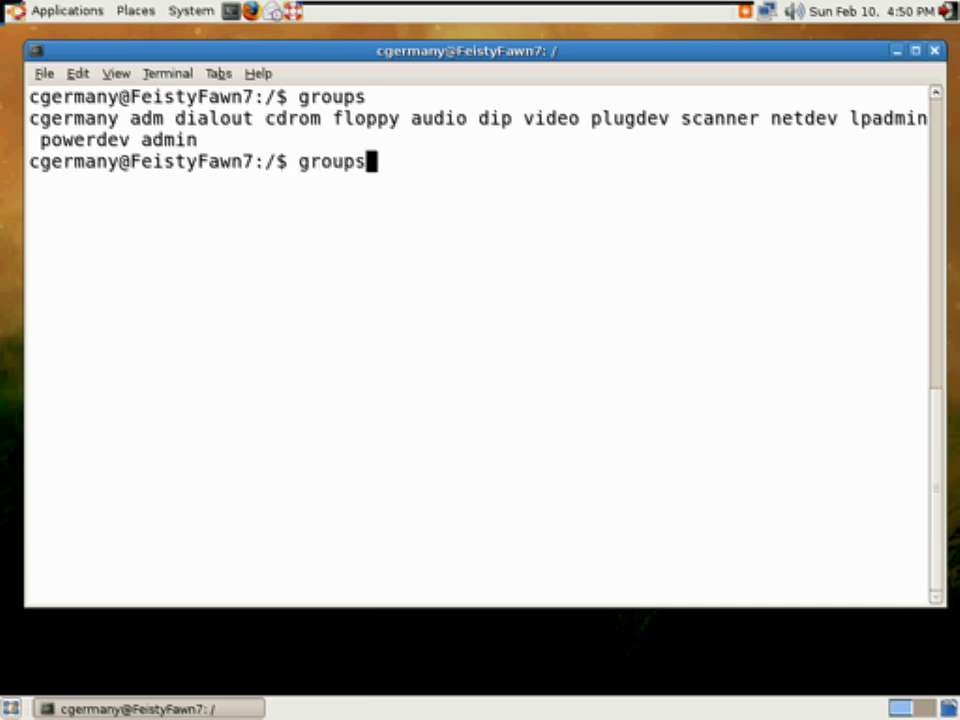
text( root)
key(Return)
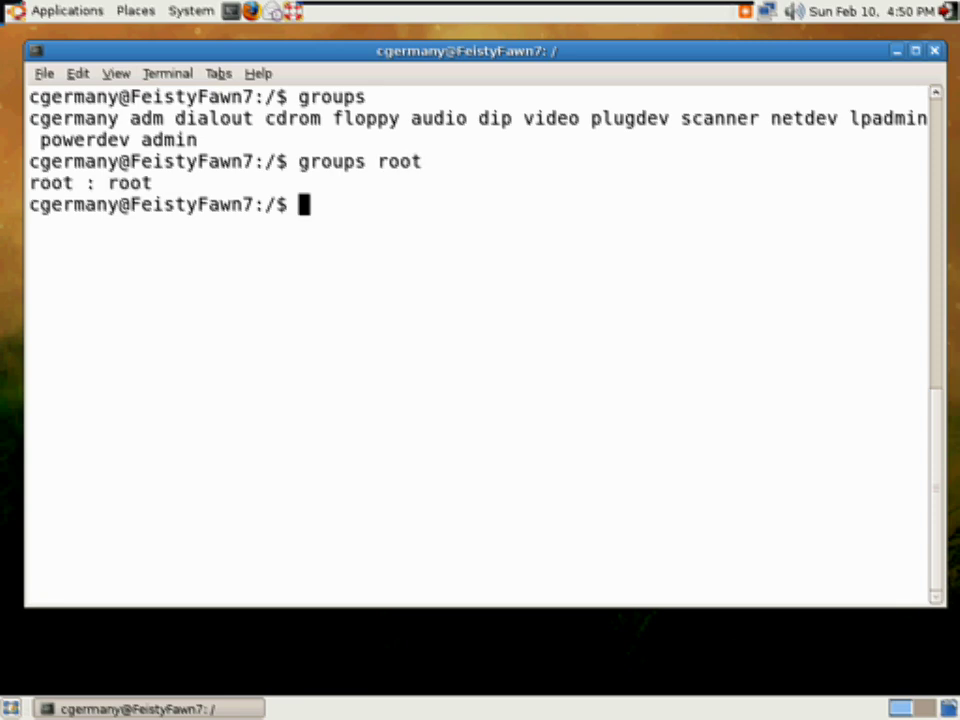
- Repeat the root group lookup with elevated rights as sudo groups root, and clear the terminal
key(Up)
key(Left)
key(Left)
key(Left)
key(Left)
key(Left)
key(Left)
key(Left)
key(Left)
key(Left)
key(Left)
key(Left)
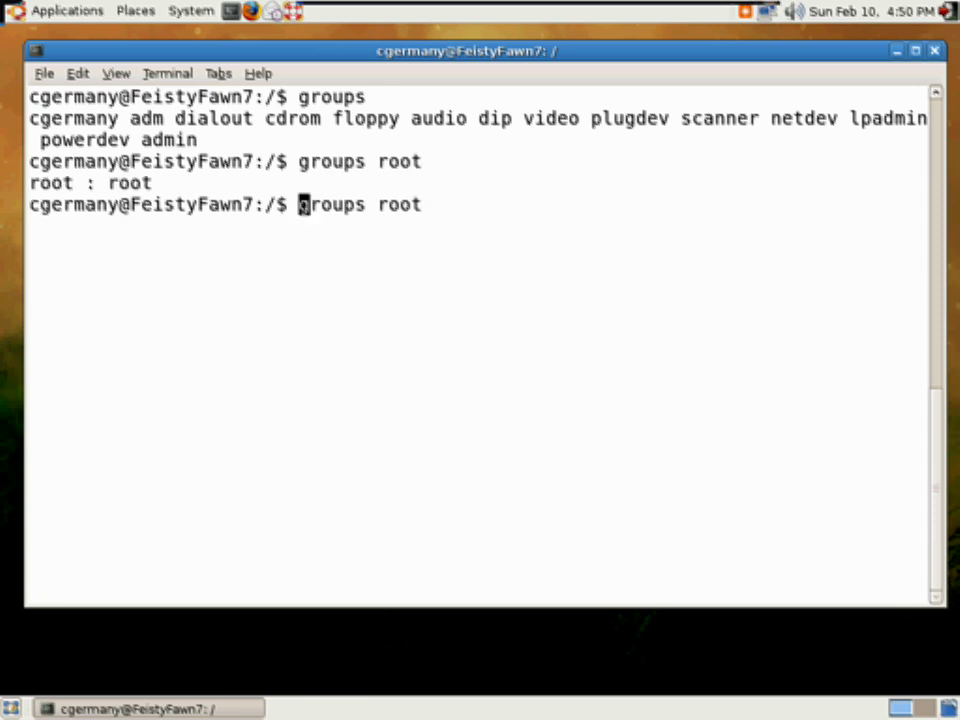
text(sudo)
key(Right)
key(Right)
key(Right)
key(Right)
key(Right)
key(Right)
key(Right)
key(Right)
key(Right)
key(Right)
key(Right)
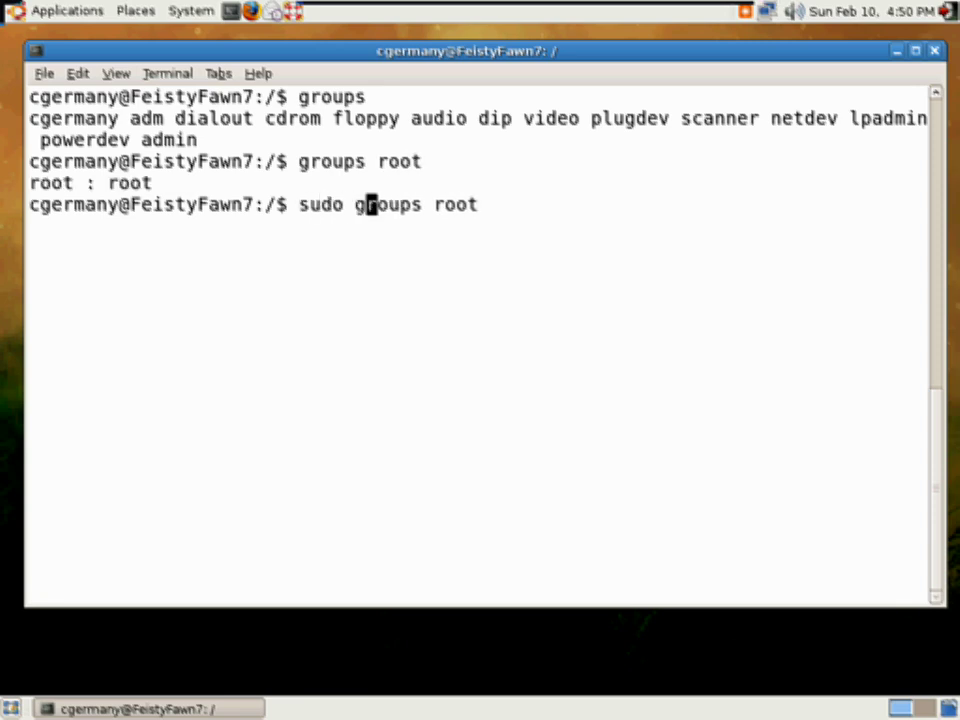
key(Return)
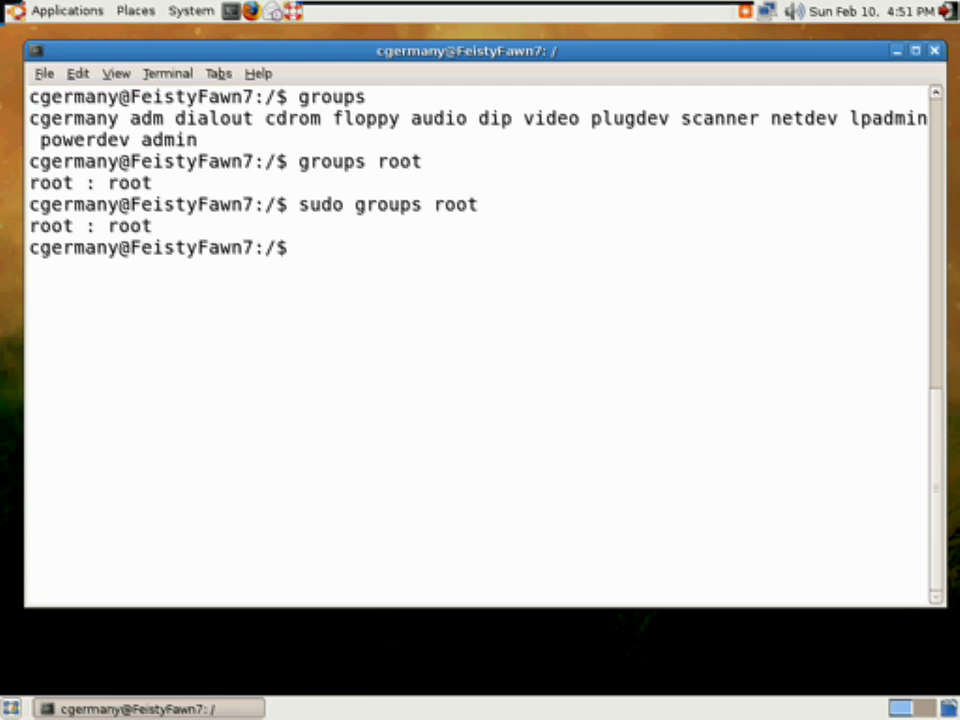
text(clear)
key(Return)
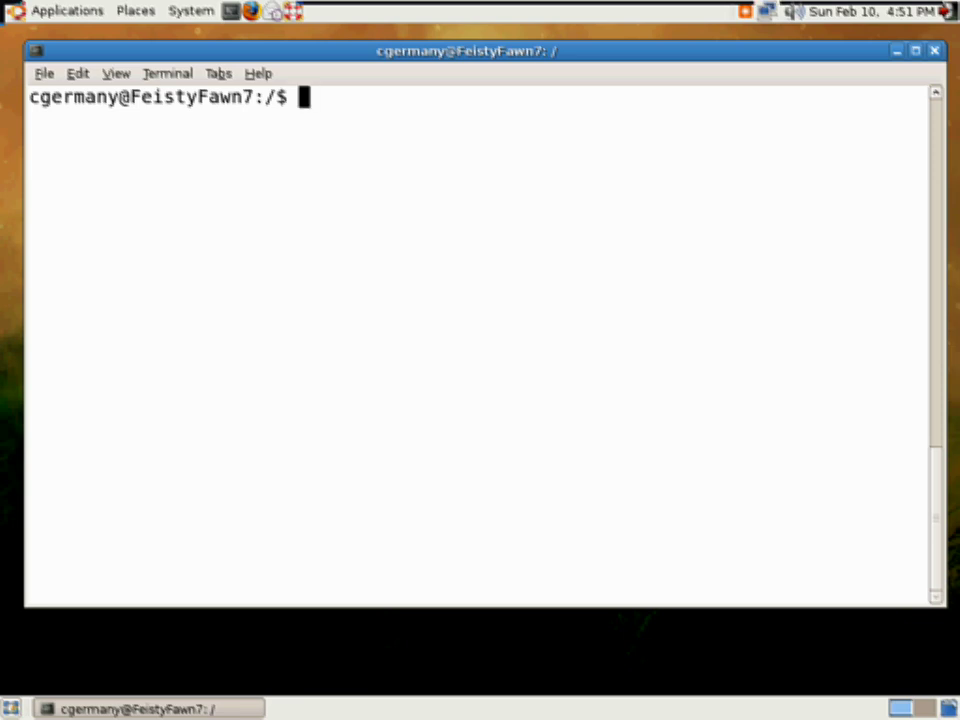
- Try to print the contents of /etc with the cat command
text(cat /)
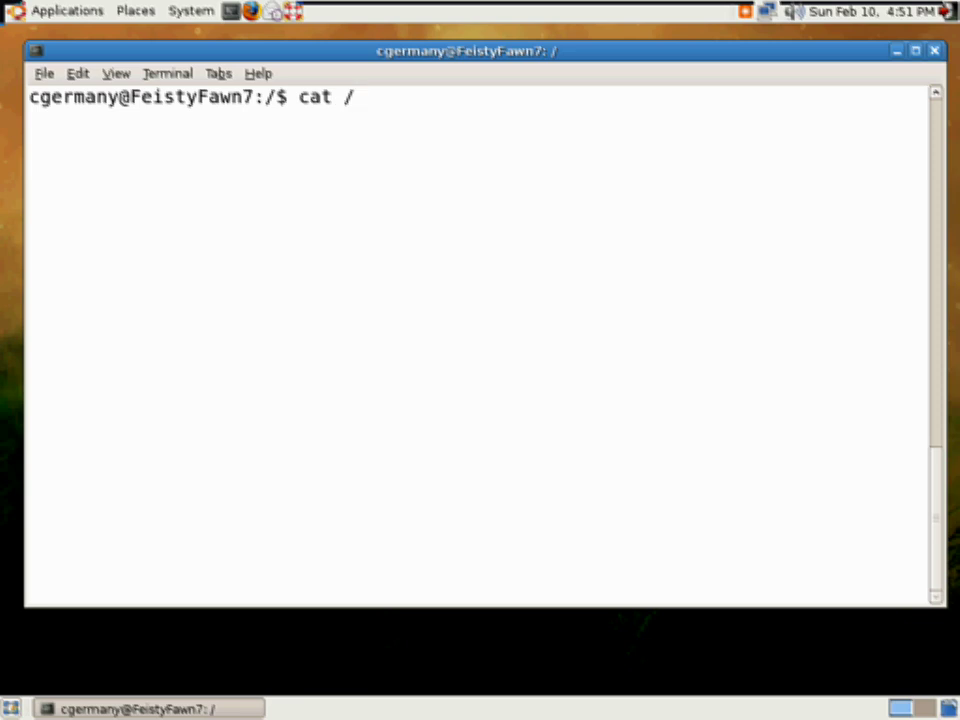
text(etc)
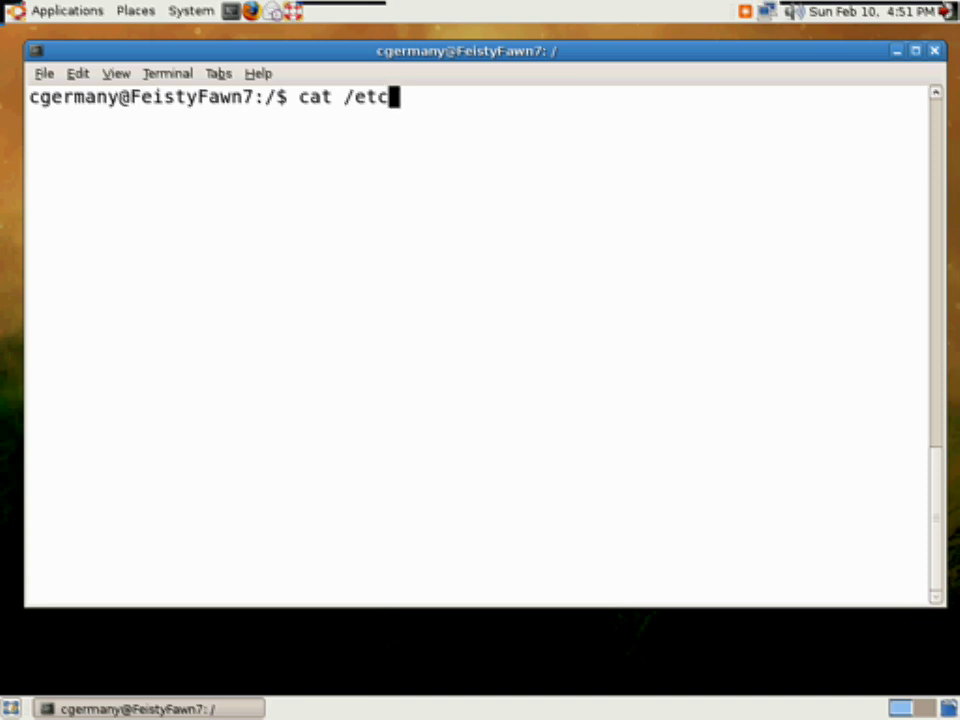
key(Return)
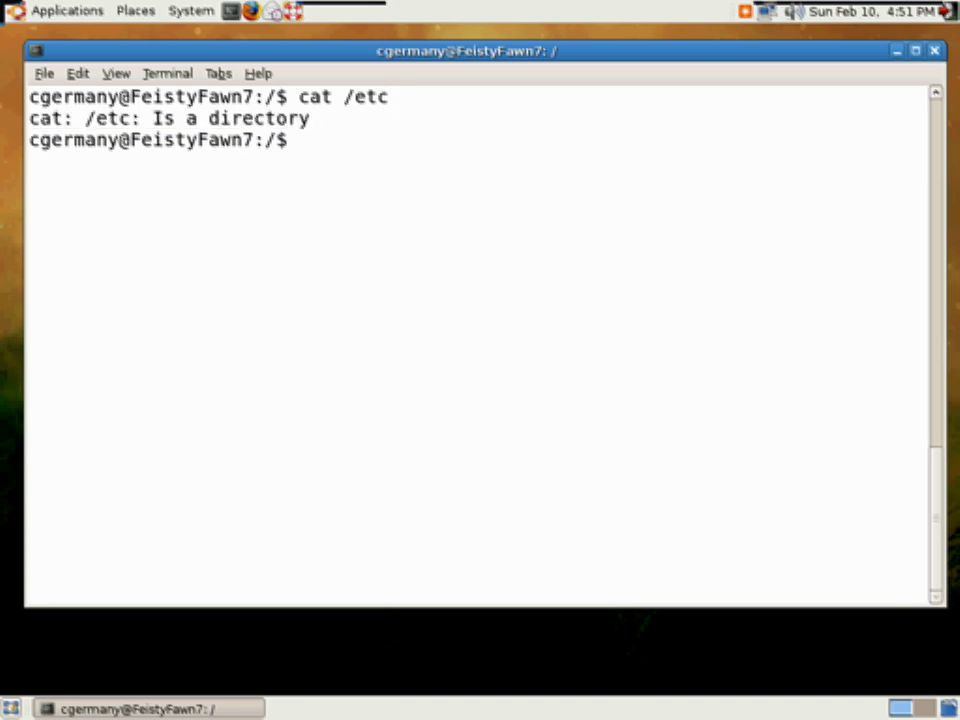
- Print the system's group list with cat /etc/group
text(cat /)
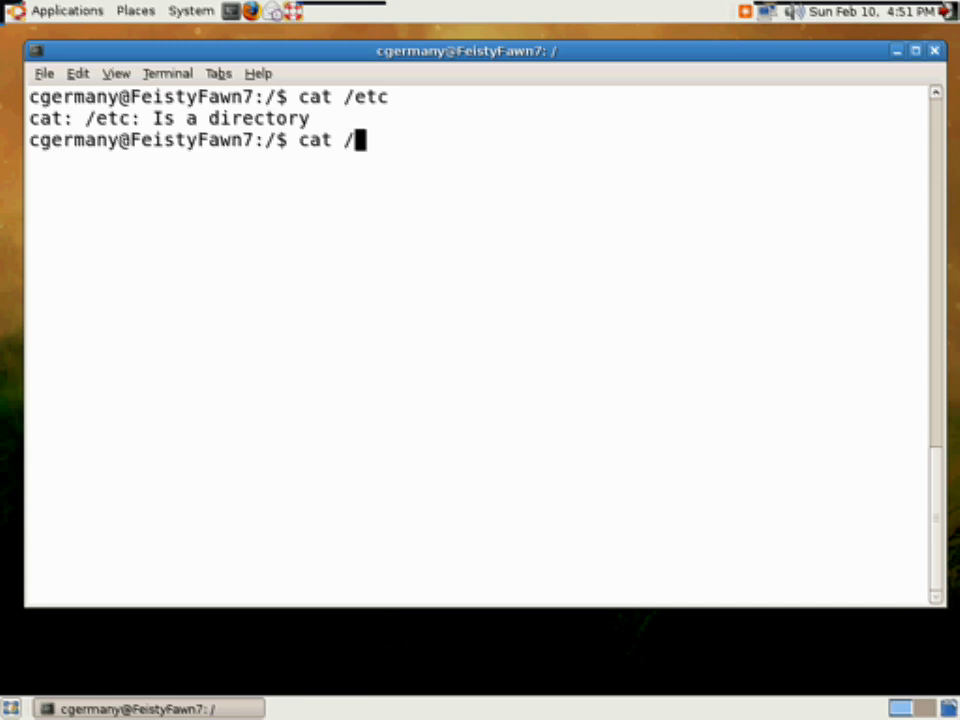
text(etc/)
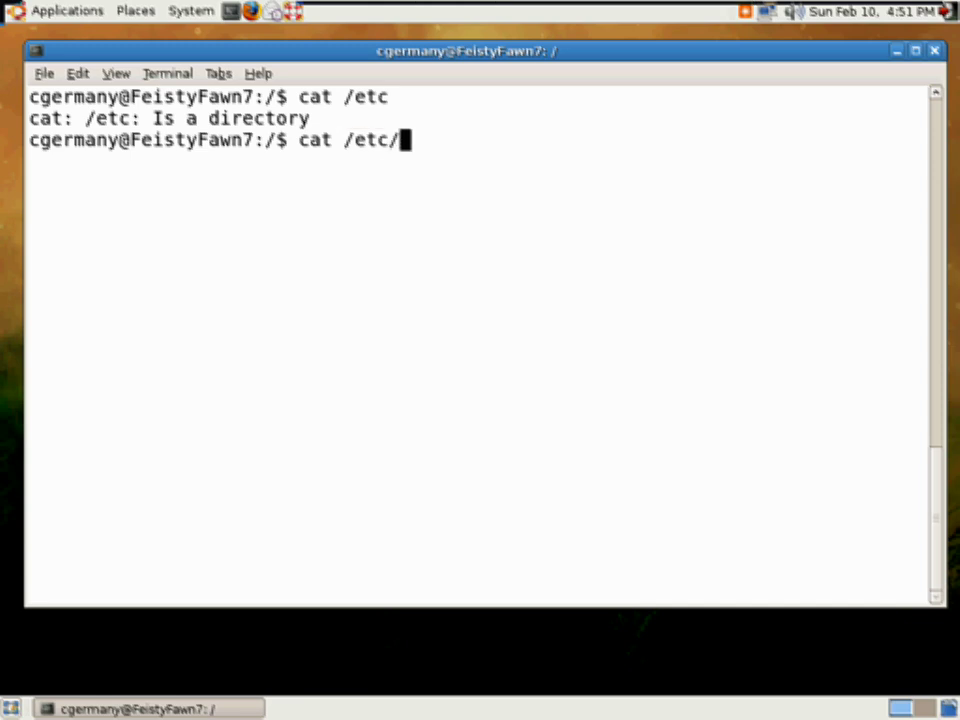
text(group)
key(Return)
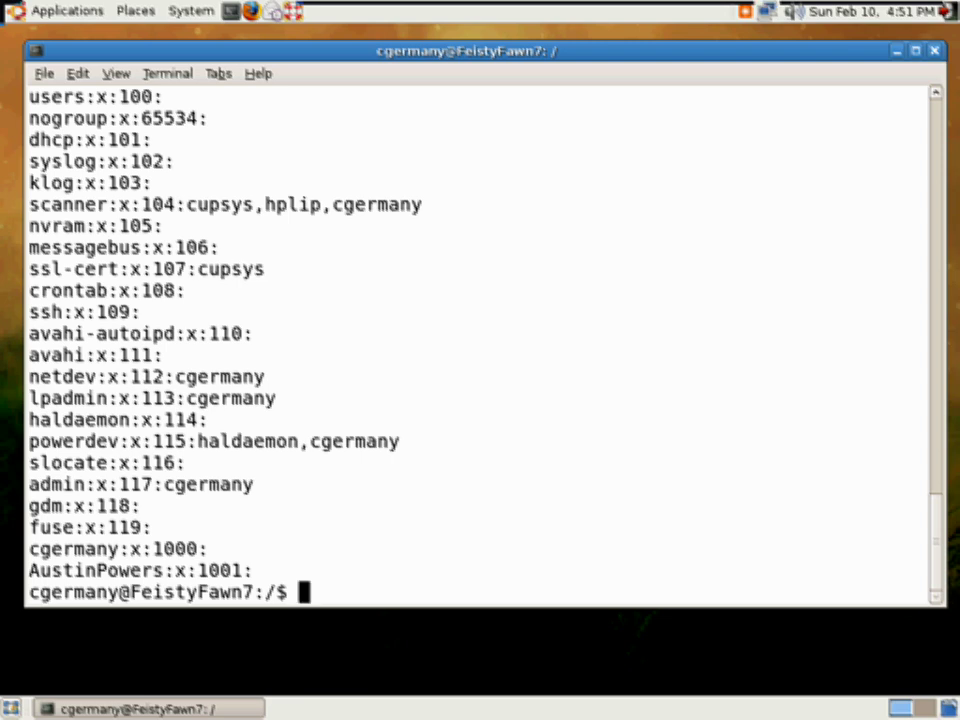
- Page through the group list to its end with cat /etc/group | less, and clear the terminal after quitting the pager
key(Up)
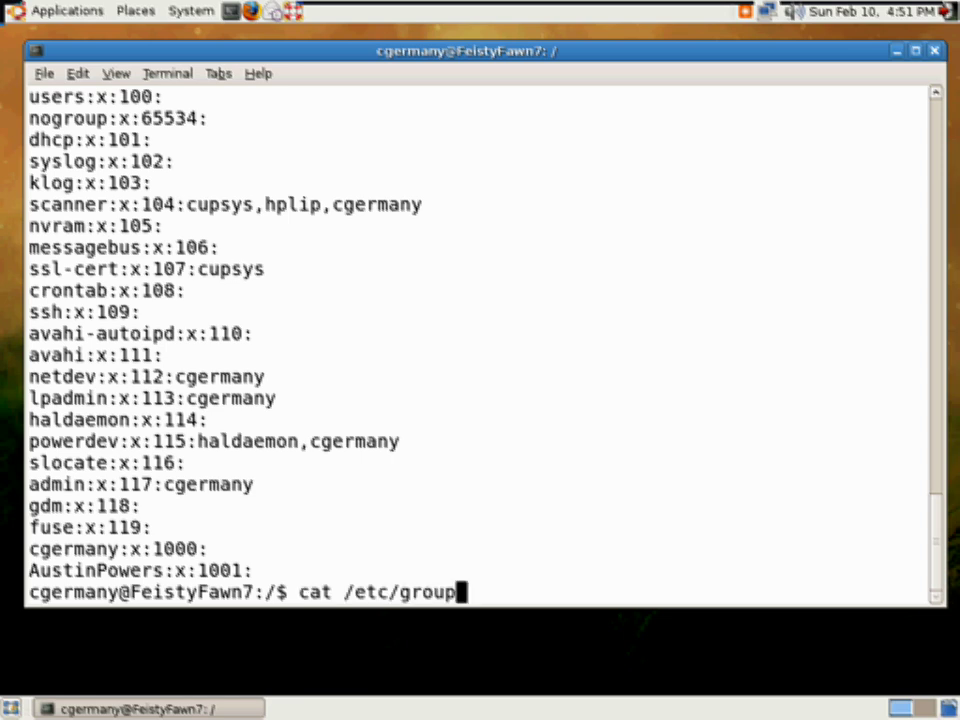
key(Down)
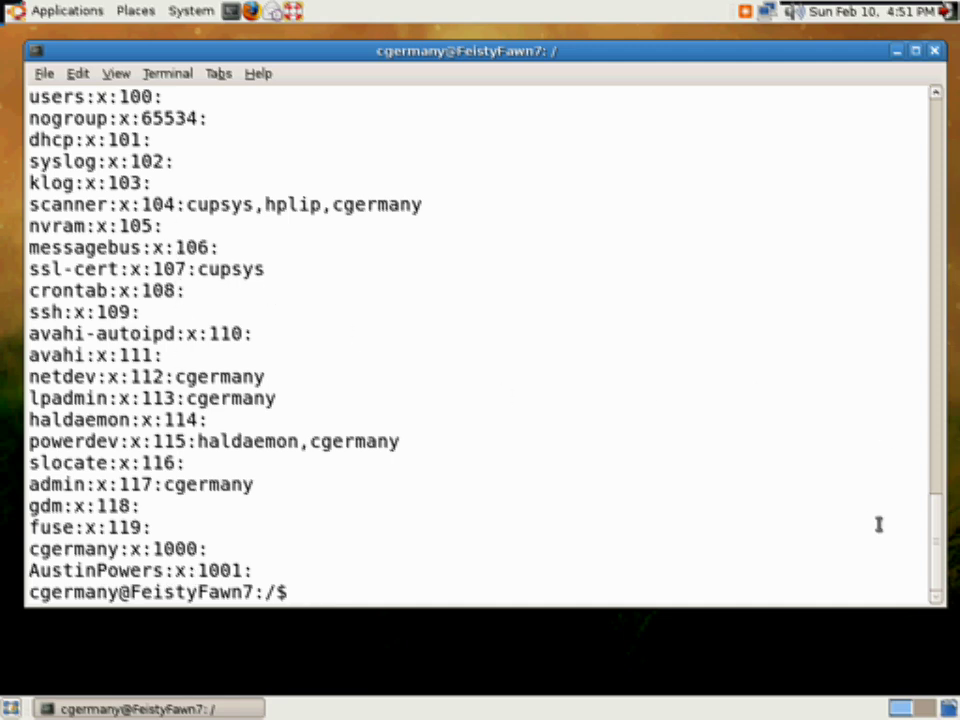
text(cat /etc/group)
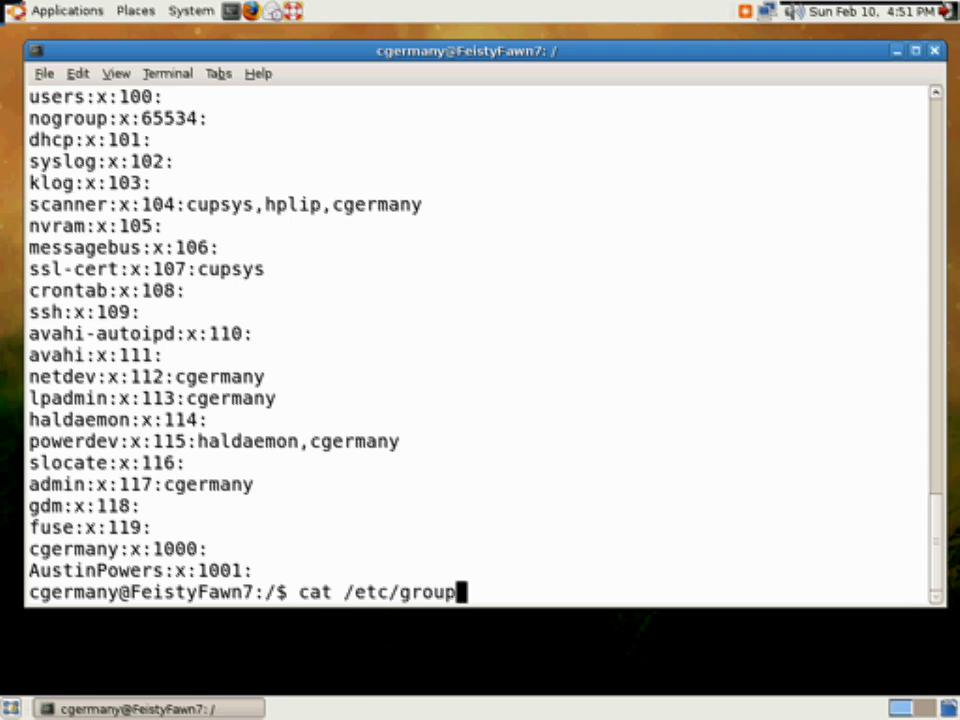
text( | less)
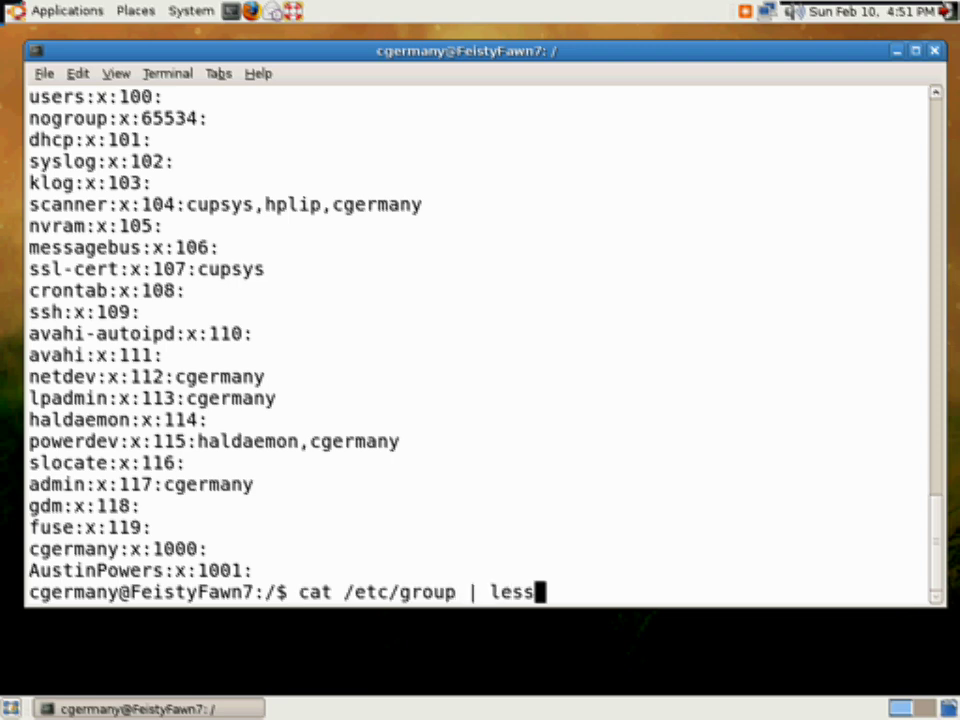
key(Return)
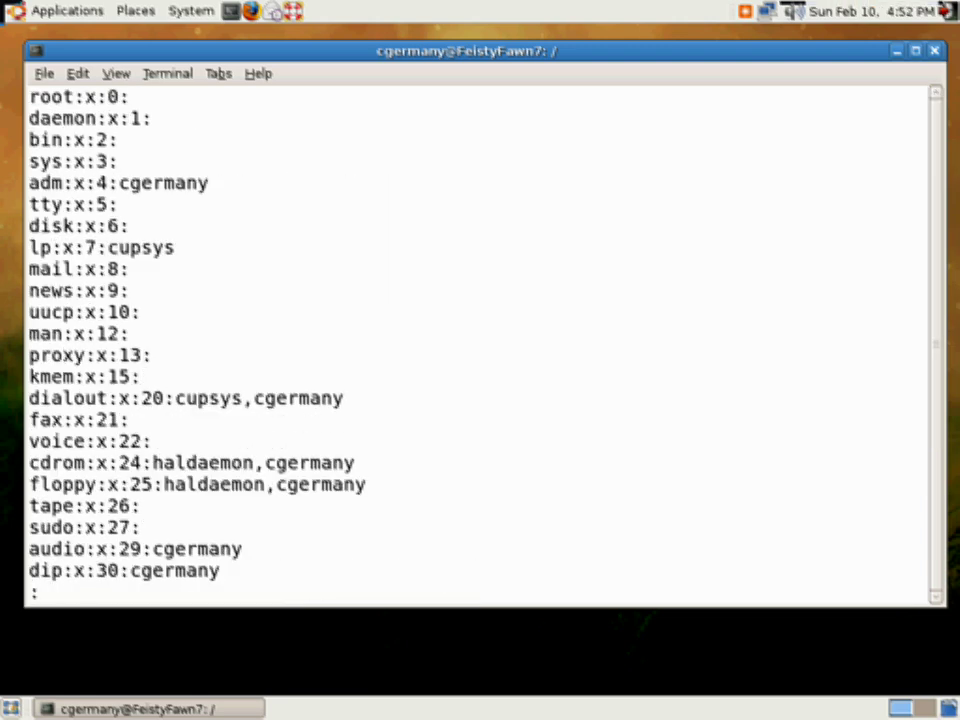
key(space)
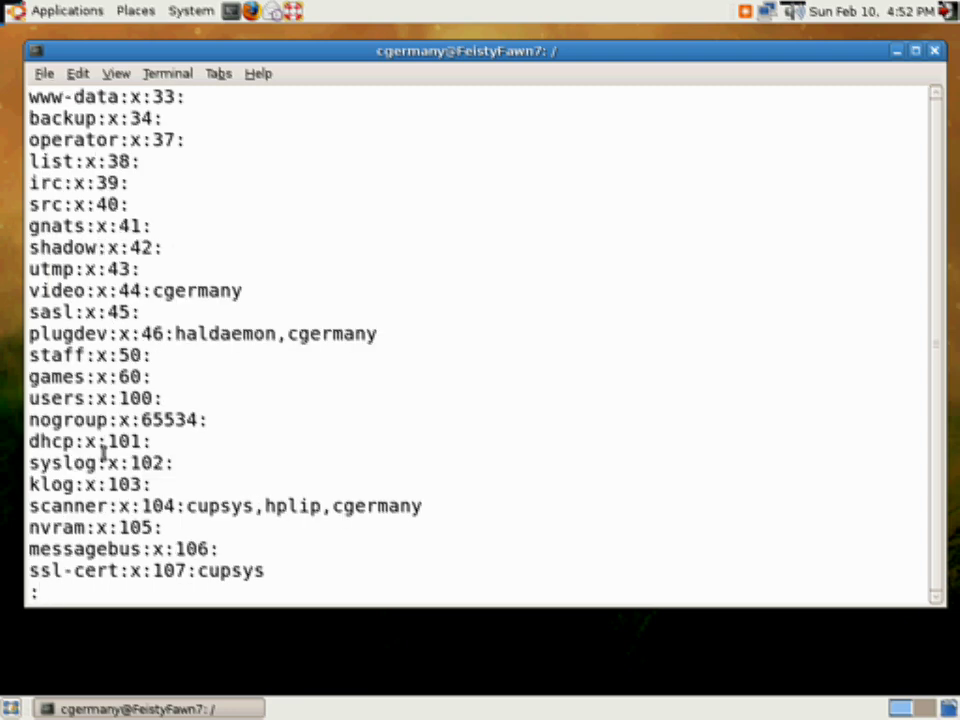
key(space)
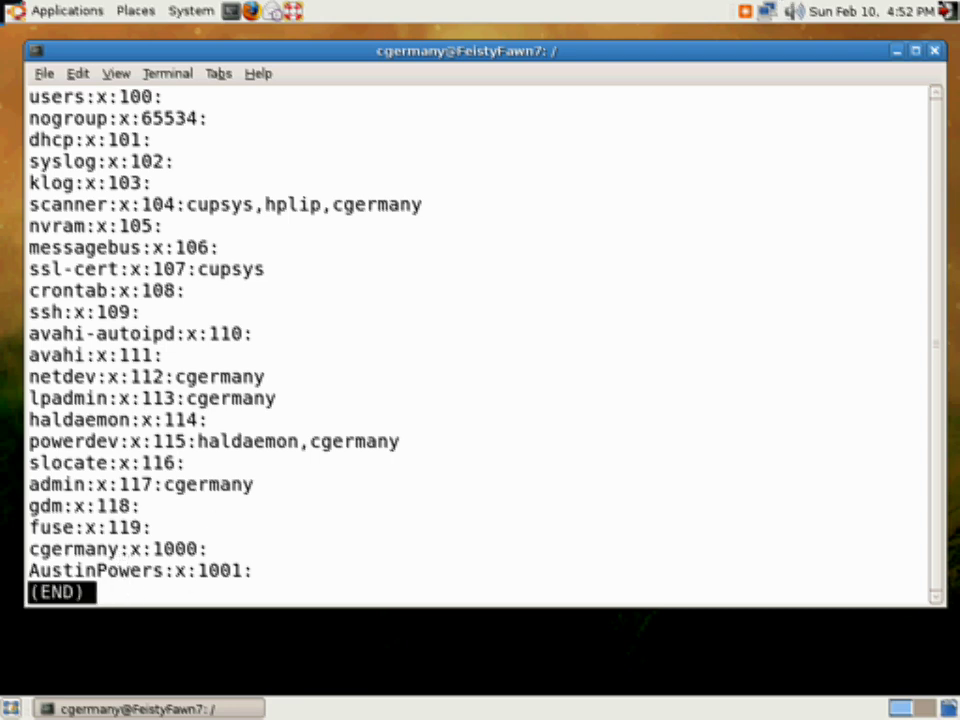
key(colon)
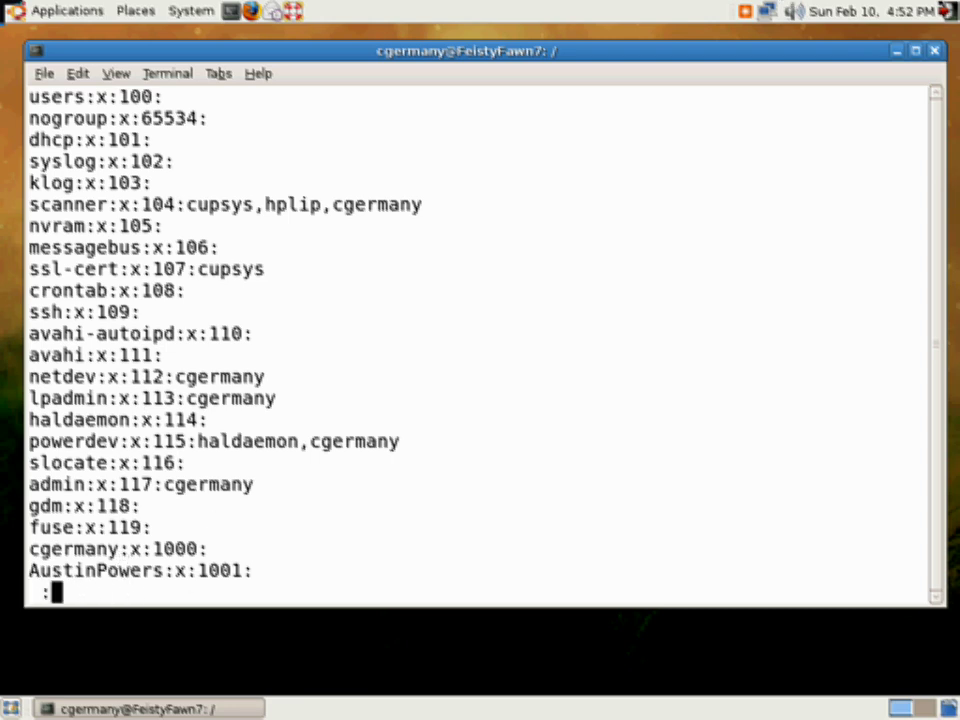
text(q)
text(c)
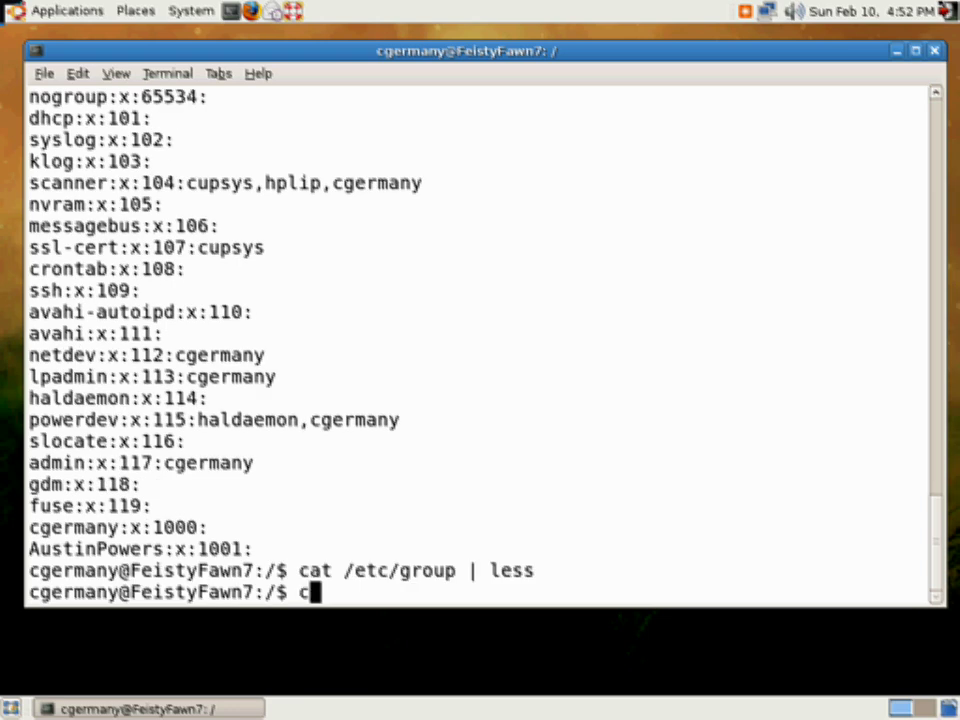
text(lear)
key(Return)
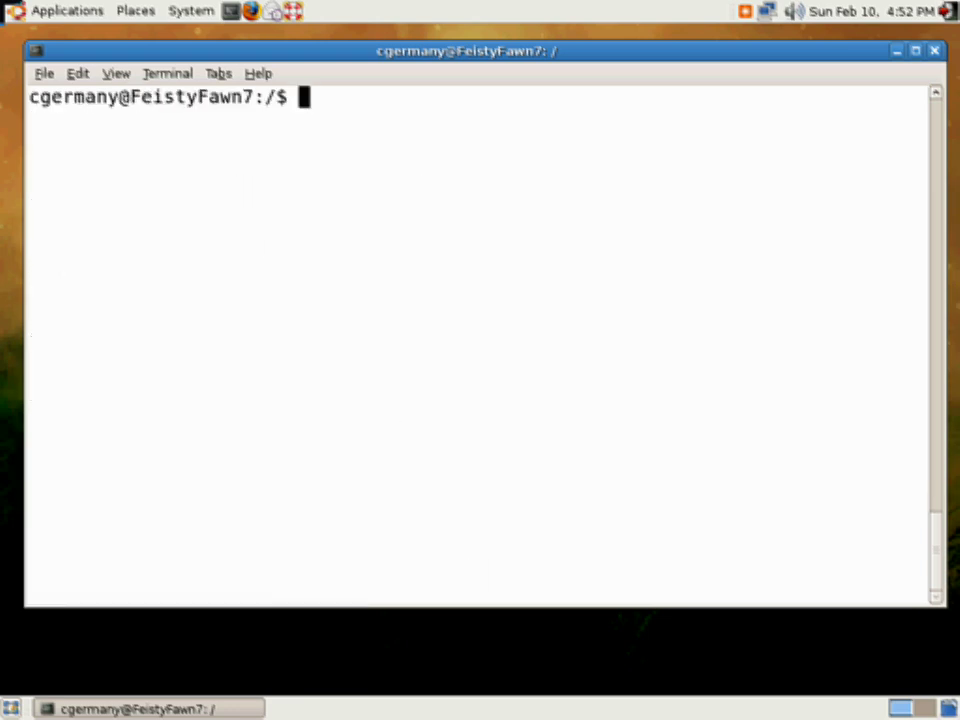
- Try to create a user account without elevated rights by running useradd DrEvil
text(useradd )
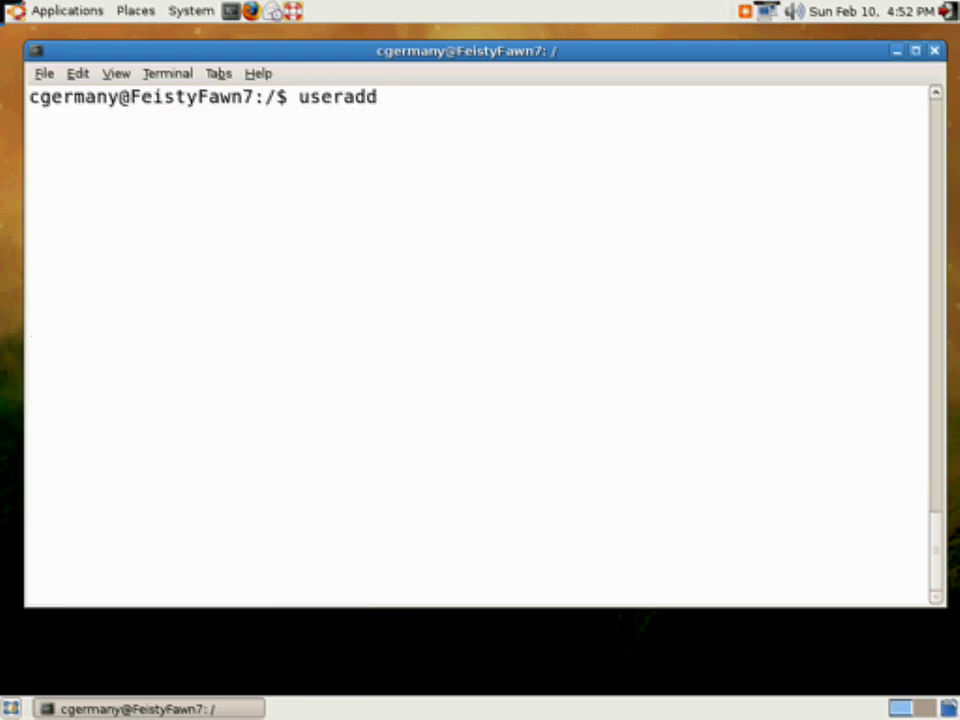
text(DrE)
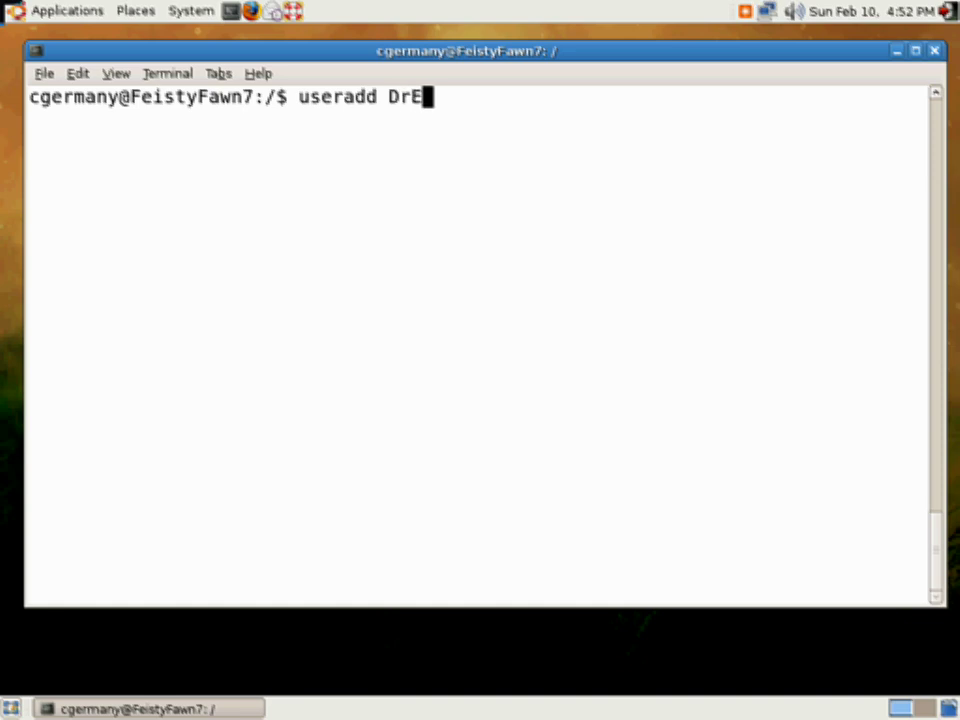
text(vil)
key(Return)
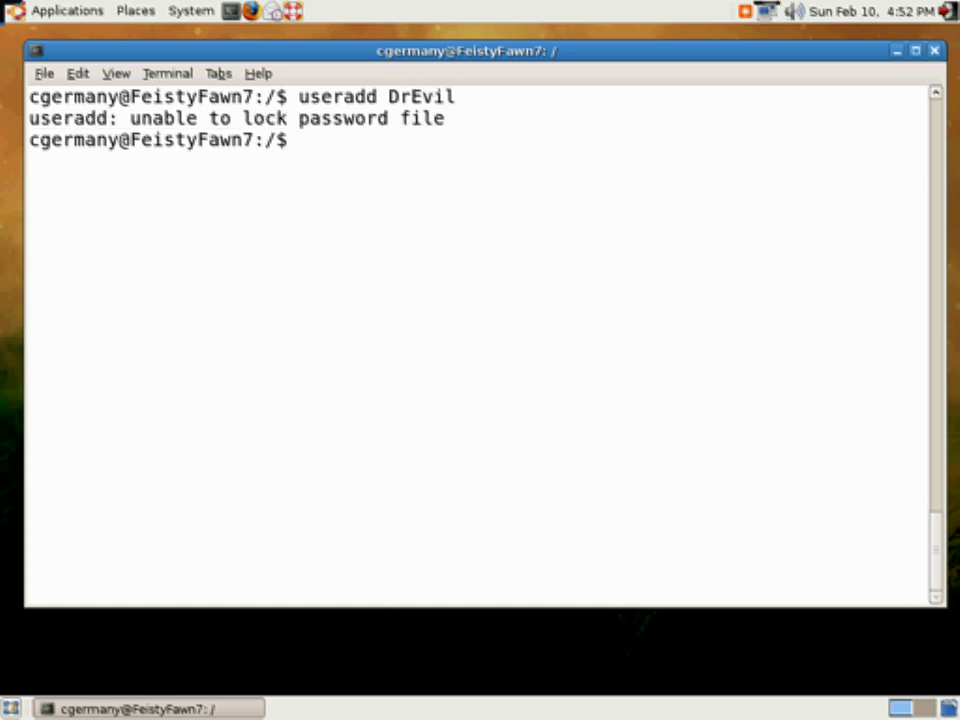
- Create the user account with elevated rights by running sudo useradd DrEvil, and clear the terminal
key(Up)
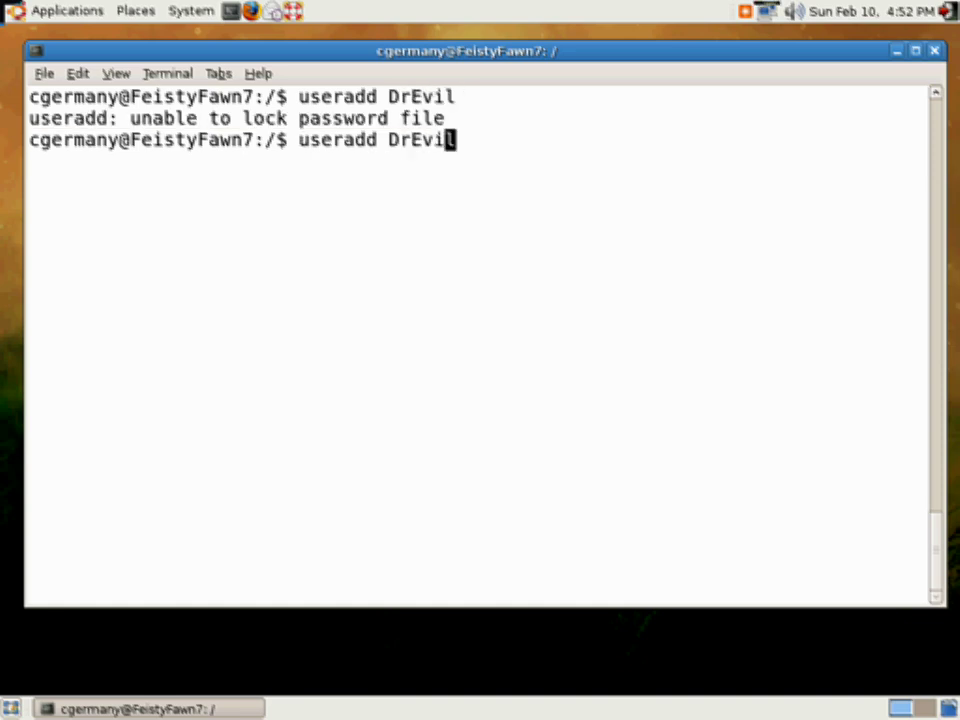
key(Home)
text(sudo)
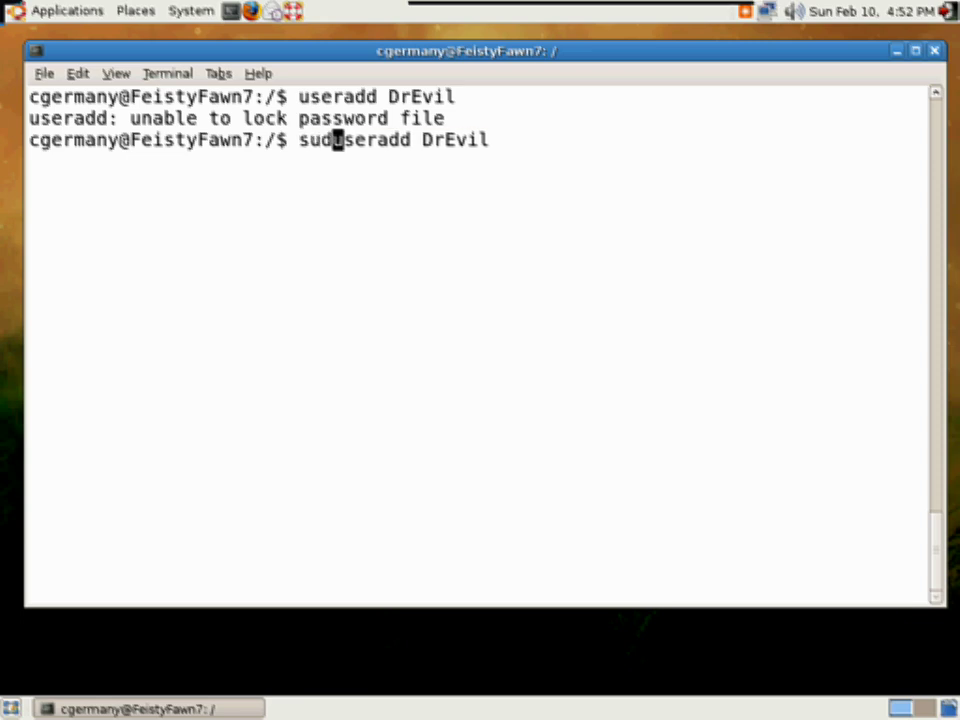
key(Right)
key(Right)
key(Right)
key(Right)
key(Right)
key(Right)
key(Right)
key(Right)
key(Right)
key(Right)
key(Right)
key(Right)
key(Right)
key(Right)
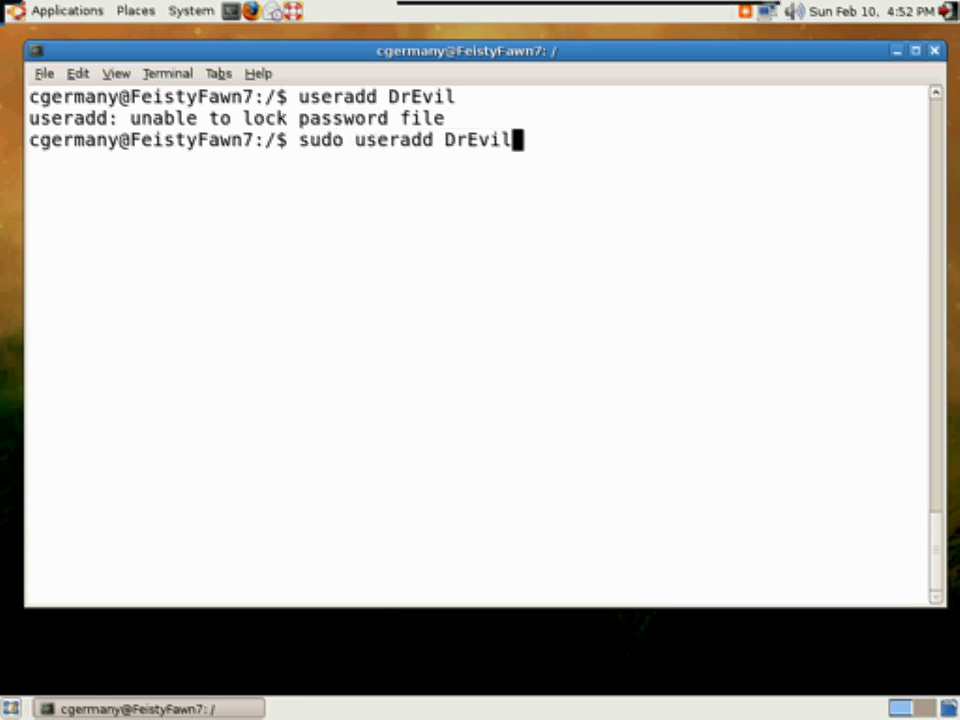
key(Return)
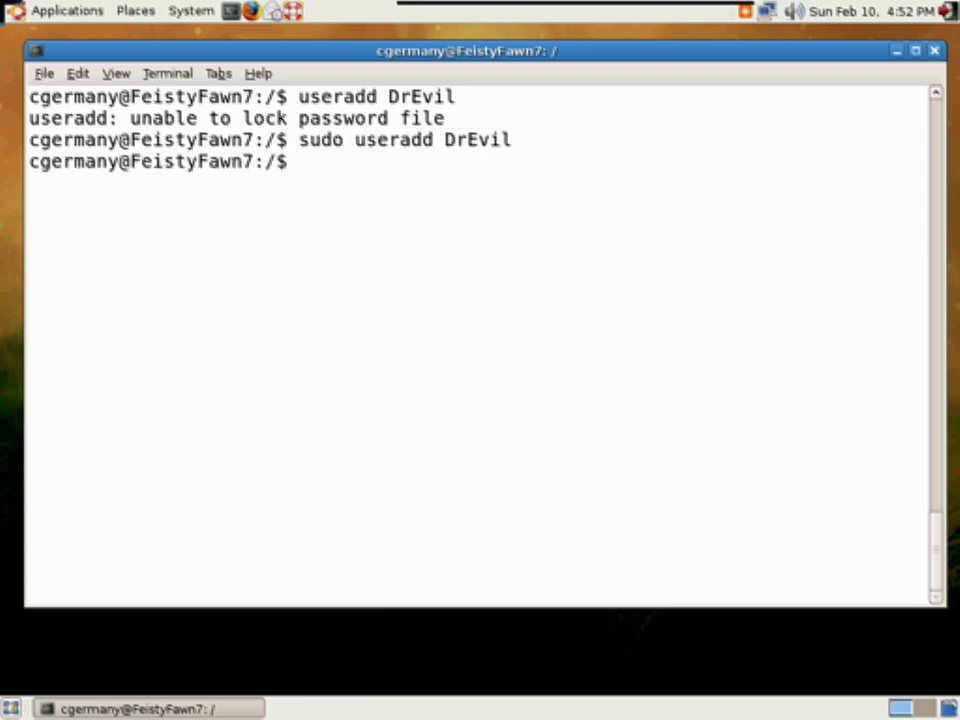
text(clear)
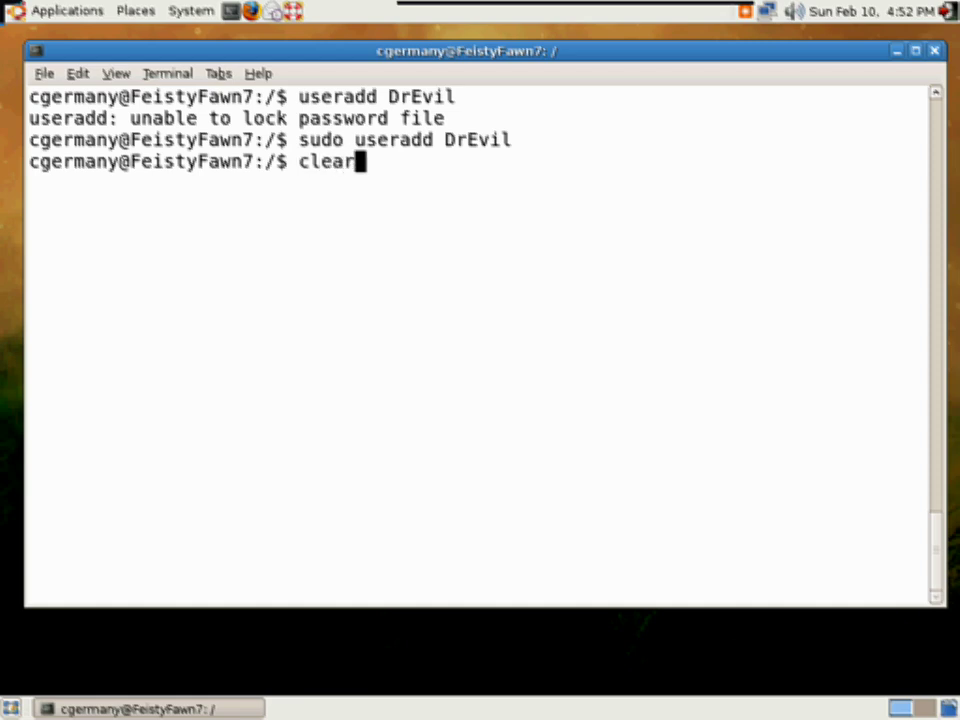
key(Return)
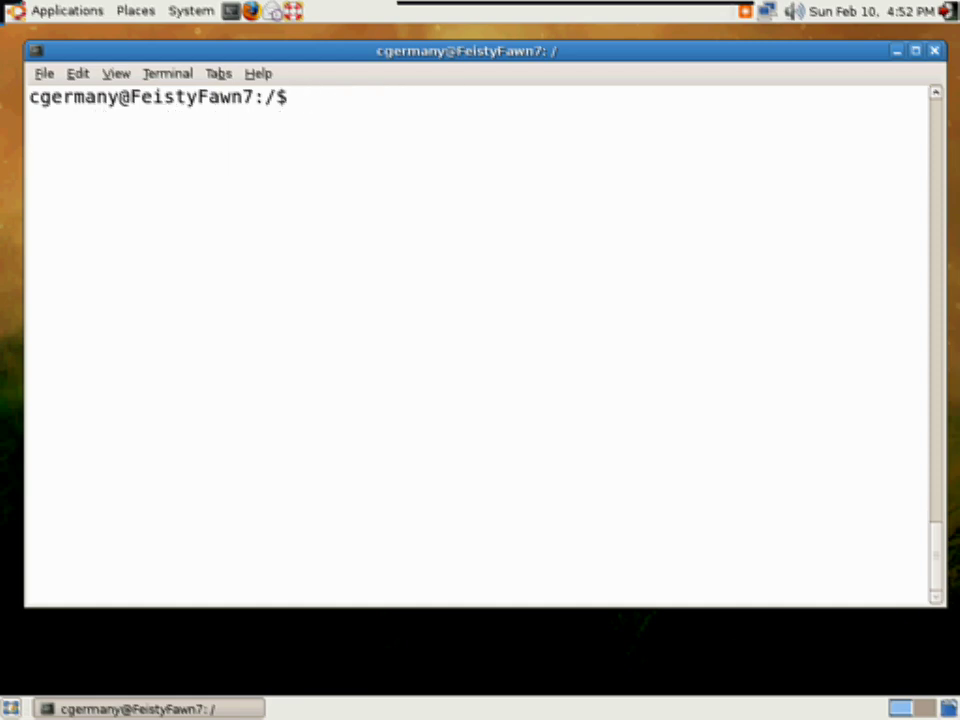
- Run sudo passwd DrEvil, and enter and confirm the account's new UNIX password
text(sudo )
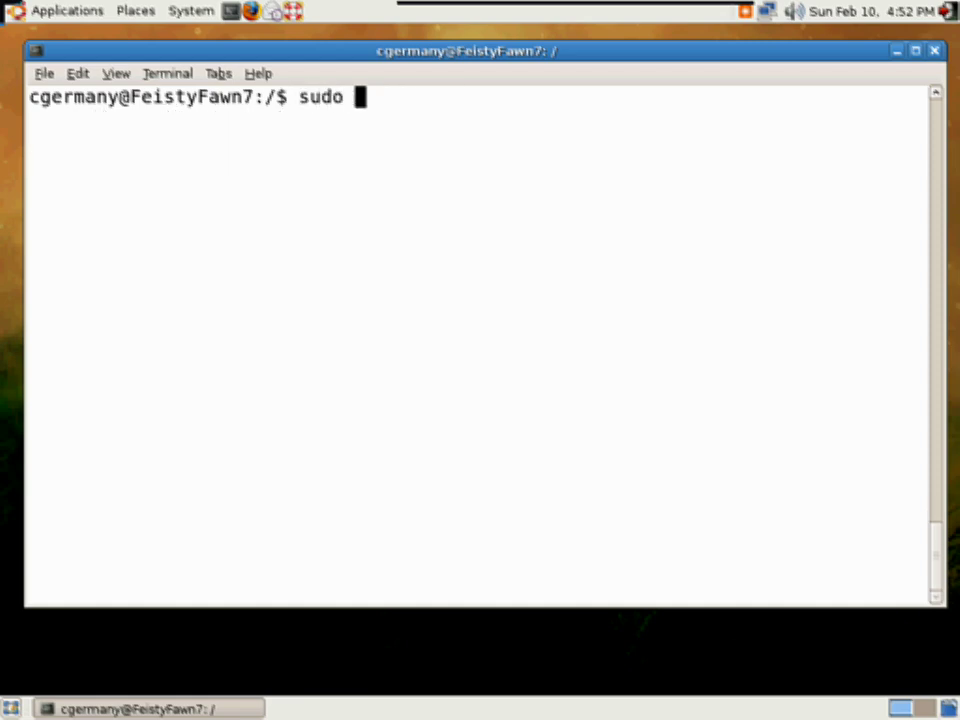
text(pas)
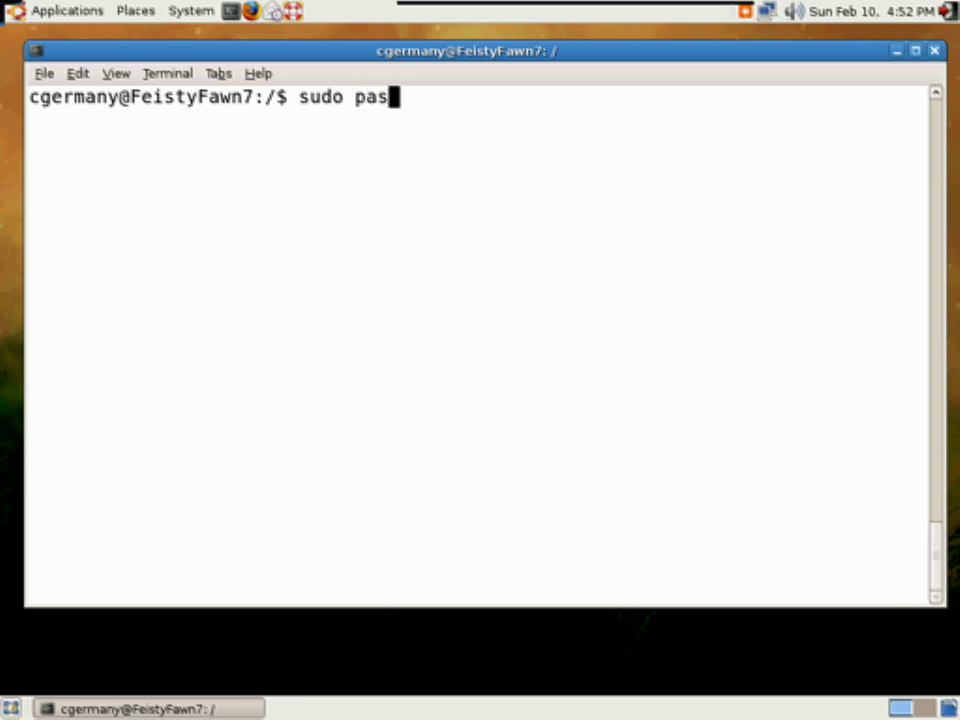
text(sswd)
key(BackSpace)
key(BackSpace)
key(BackSpace)
key(BackSpace)
text(swd )
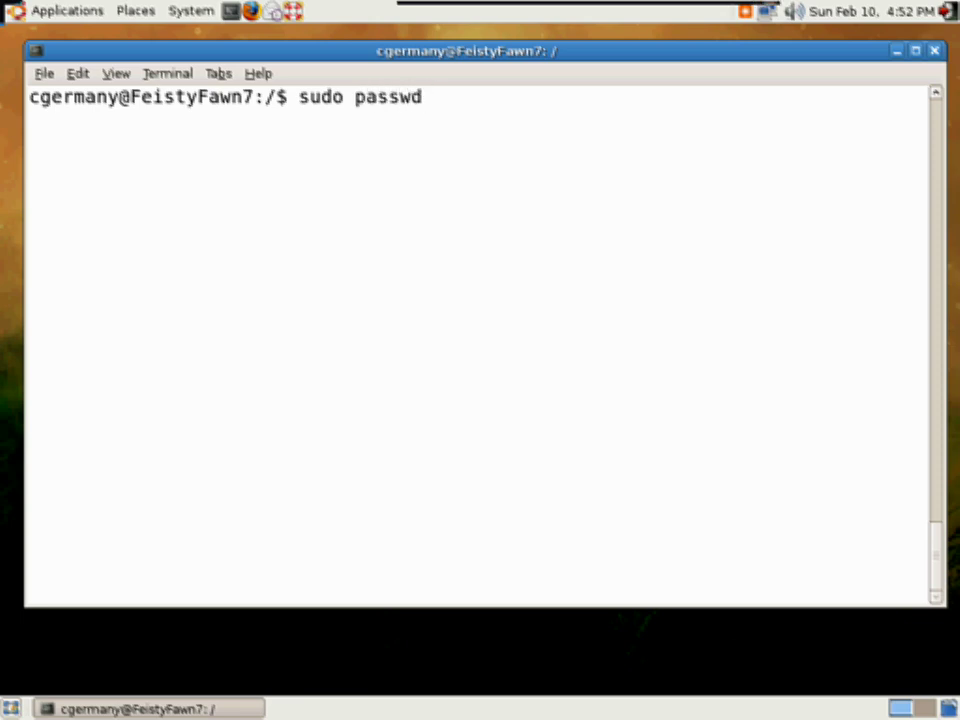
text(DrEvil)
key(Return)
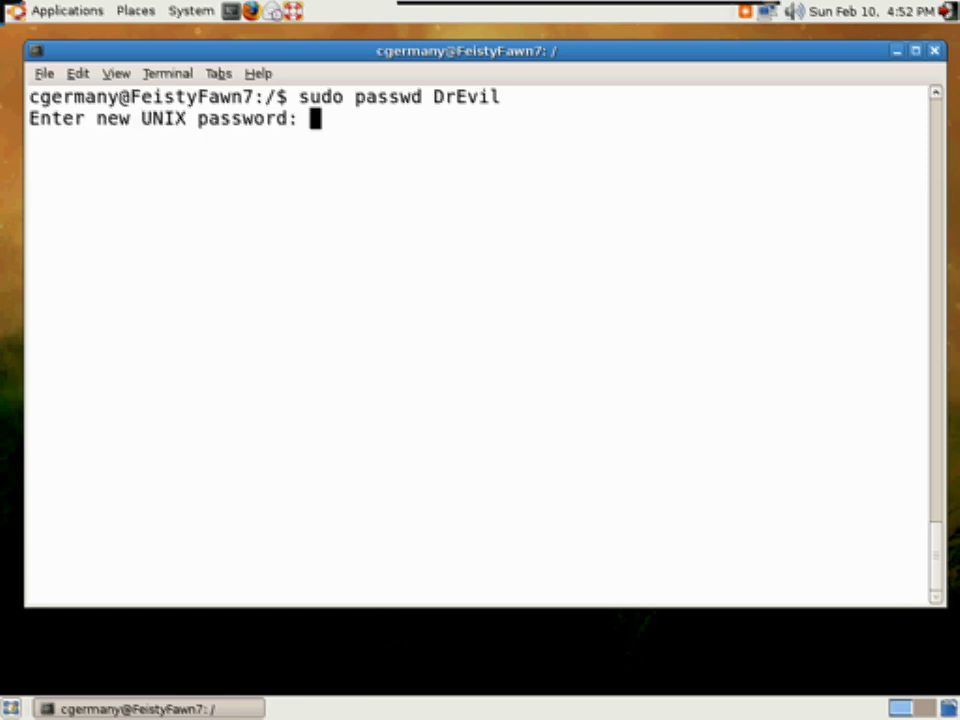
key(Return)
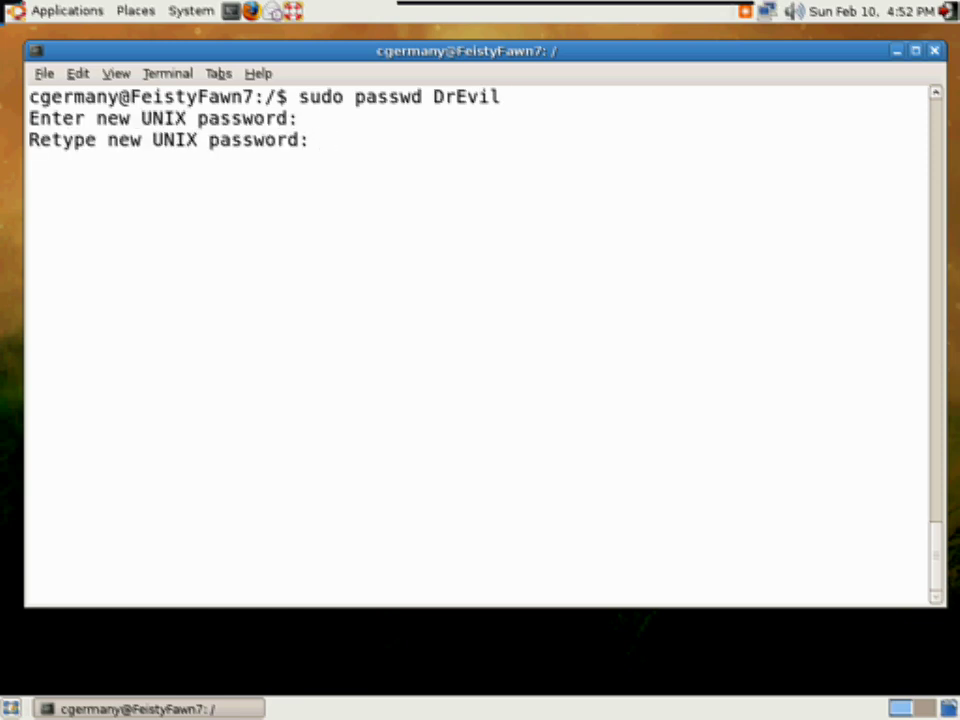
key(Return)
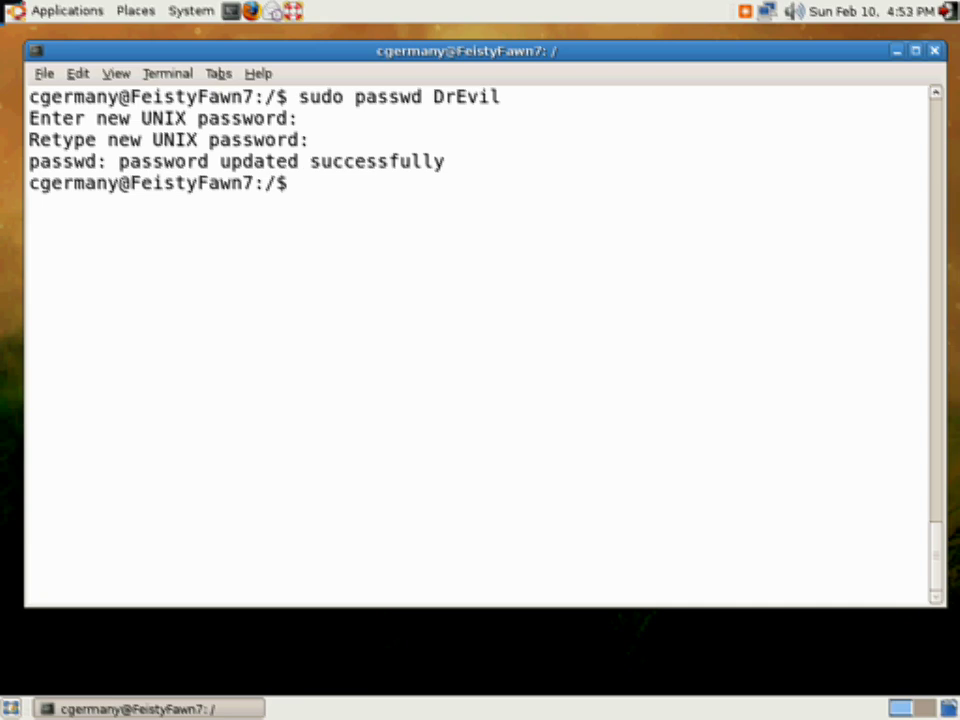
- Print the group list again with cat /etc/group to check for DrEvil's group, and clear the terminal
text(cat /etc/group)
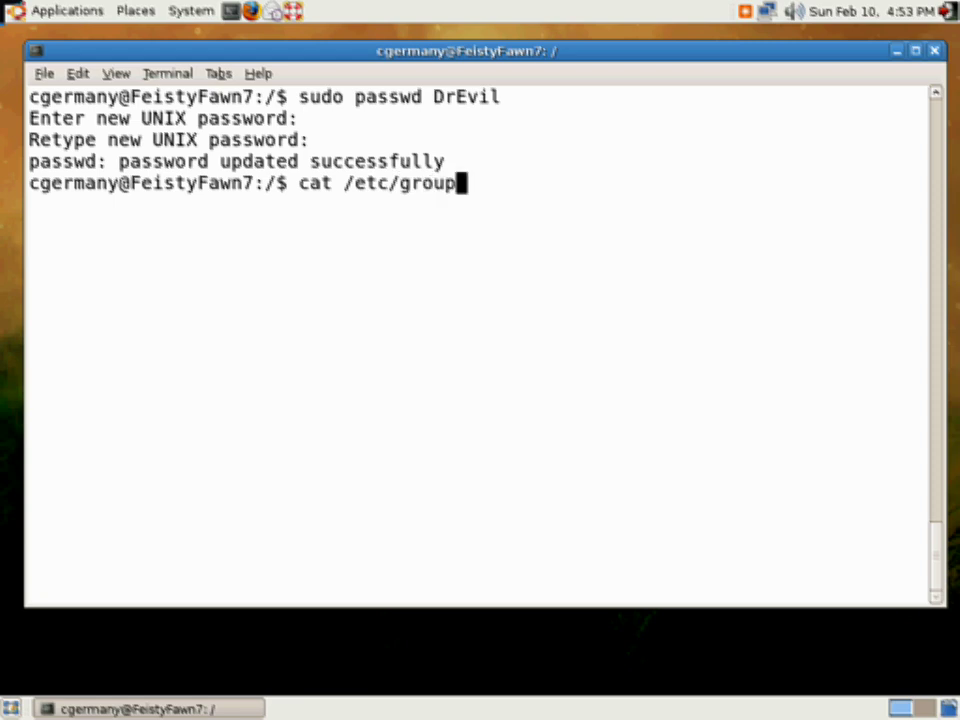
key(Return)
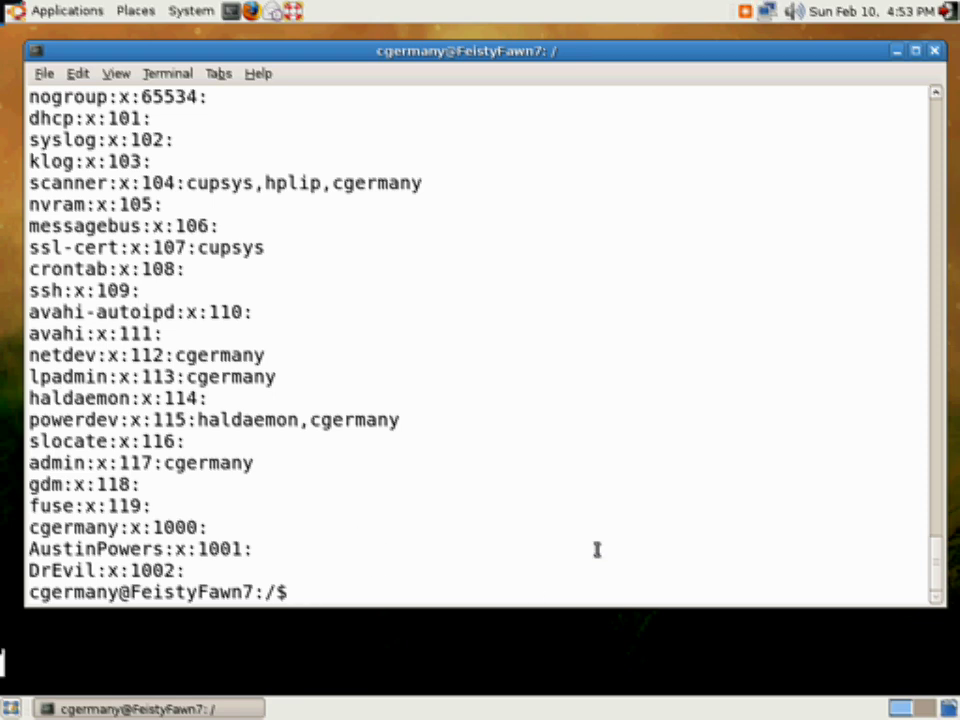
text(clear)
key(Return)
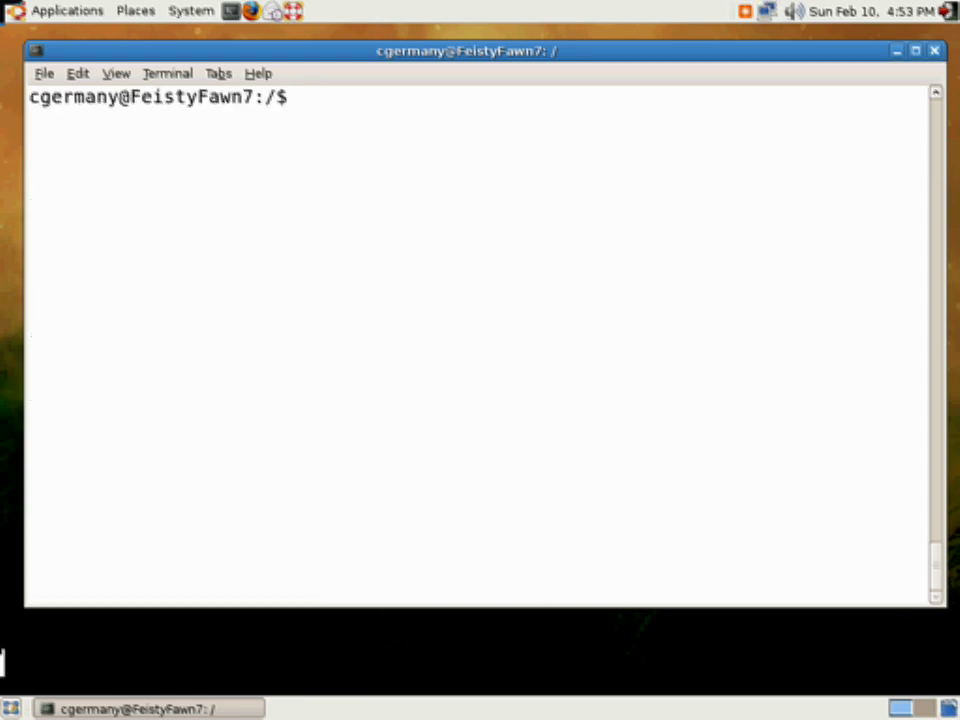
- Print the account list with cat /etc/passwd, examine DrEvil's user and group ID fields, and clear the terminal
text(cat )
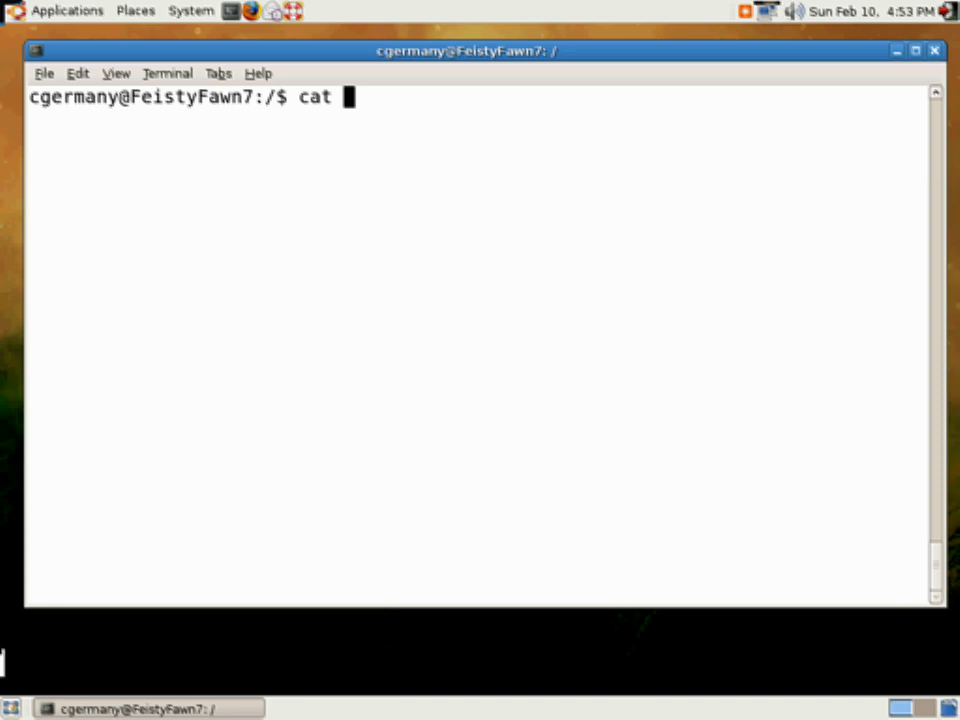
text(/etc/passwd)
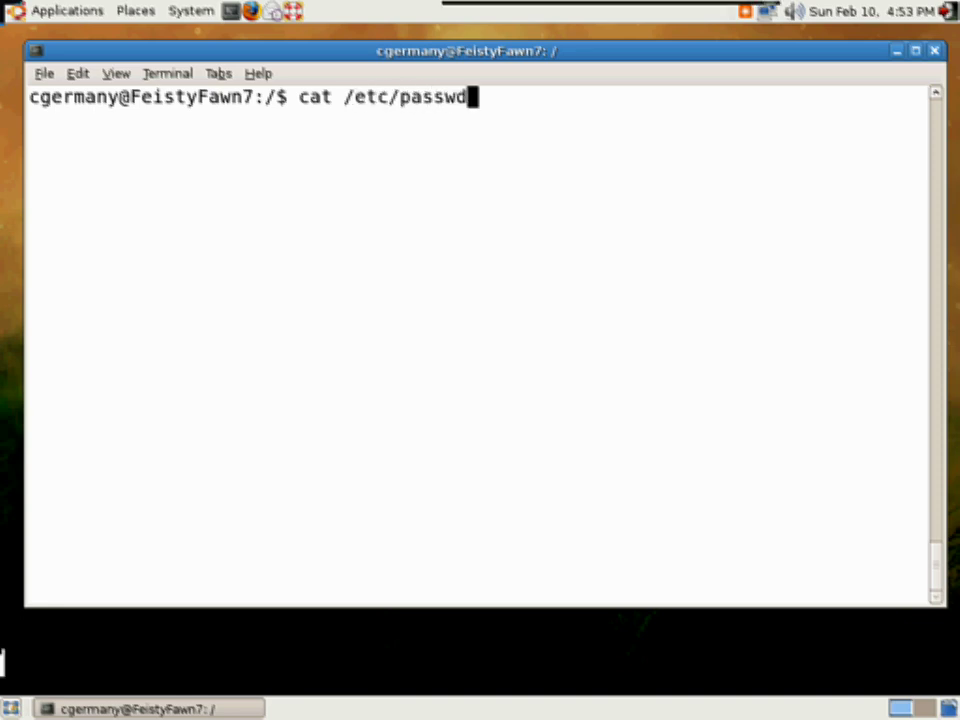
key(Return)
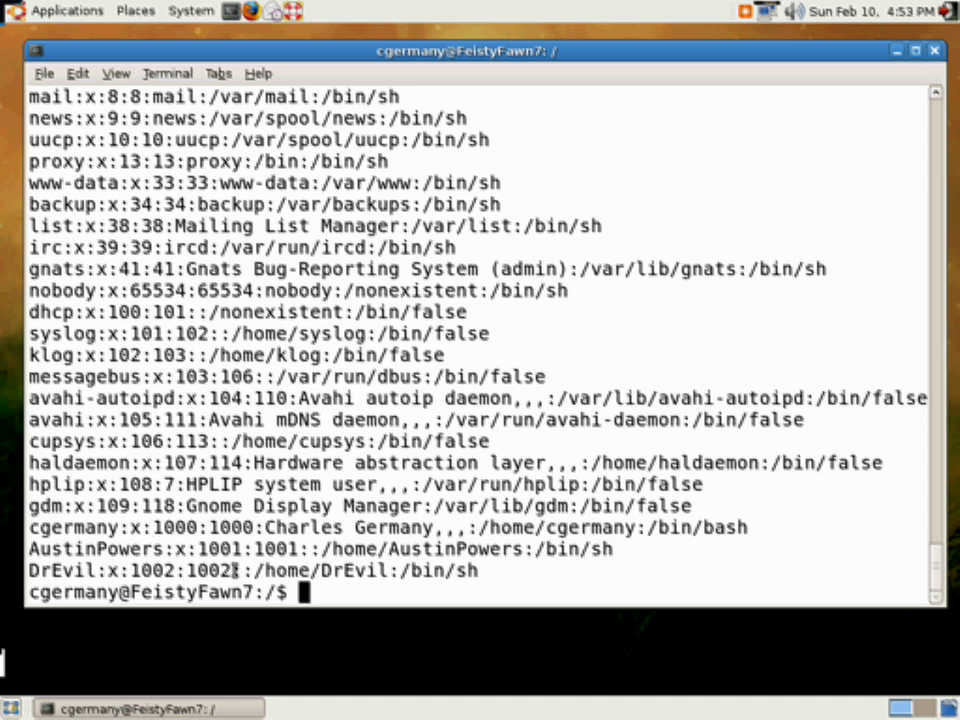
drag(107, 570, 258, 568)
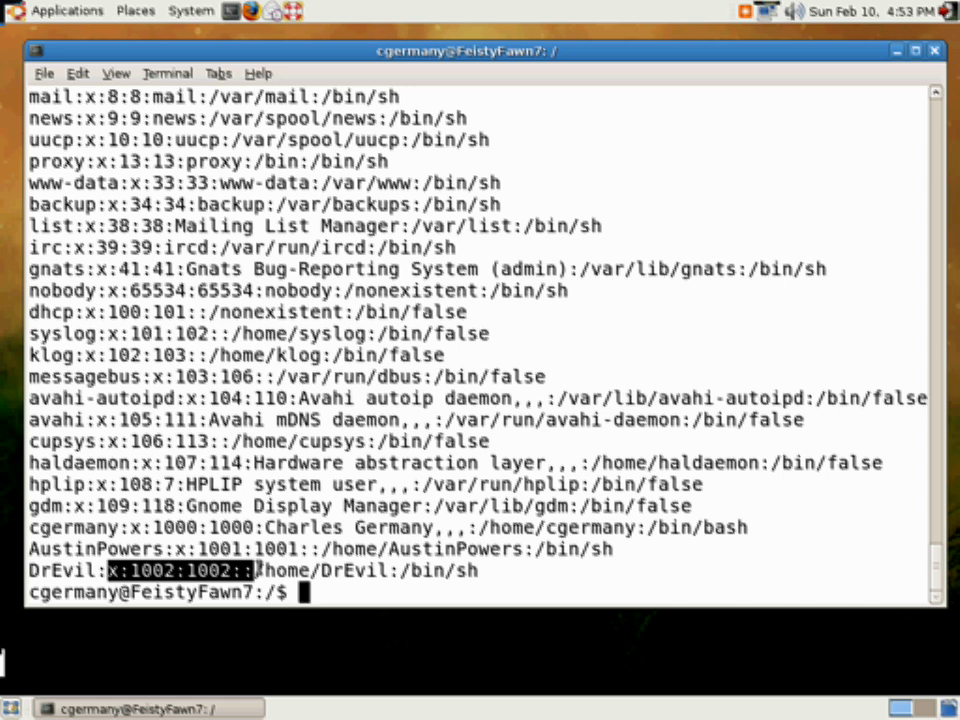
click(165, 568)
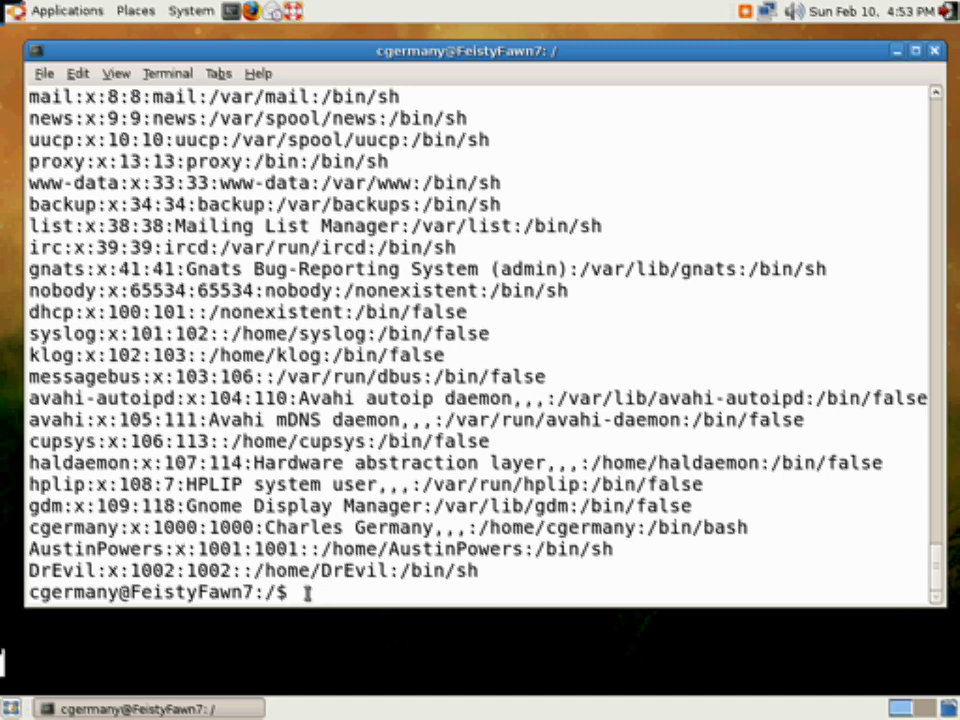
text(clear)
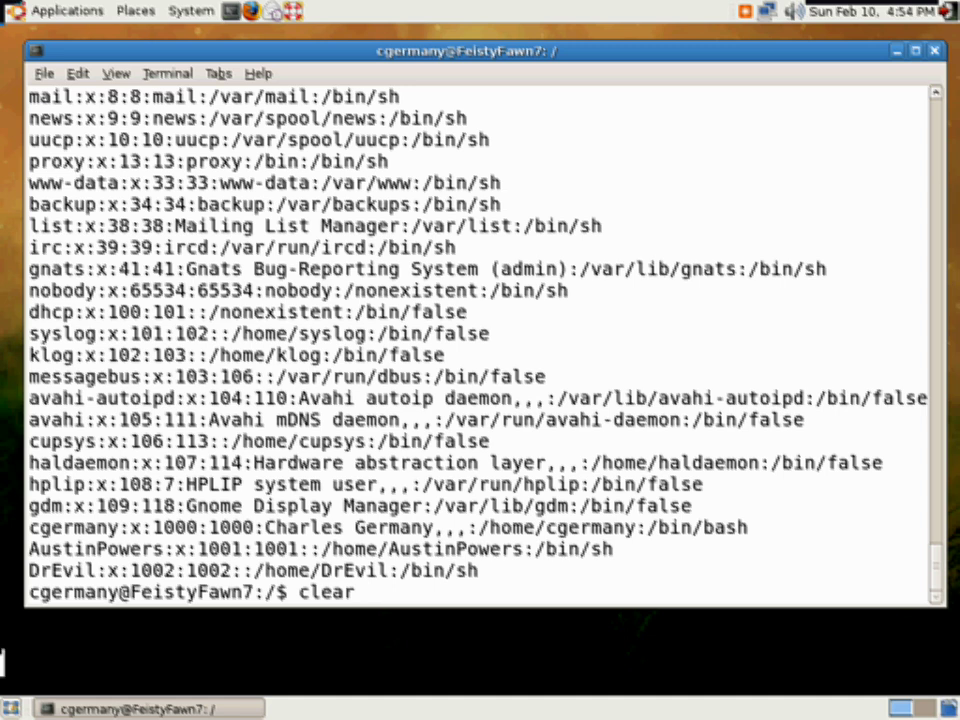
key(Return)
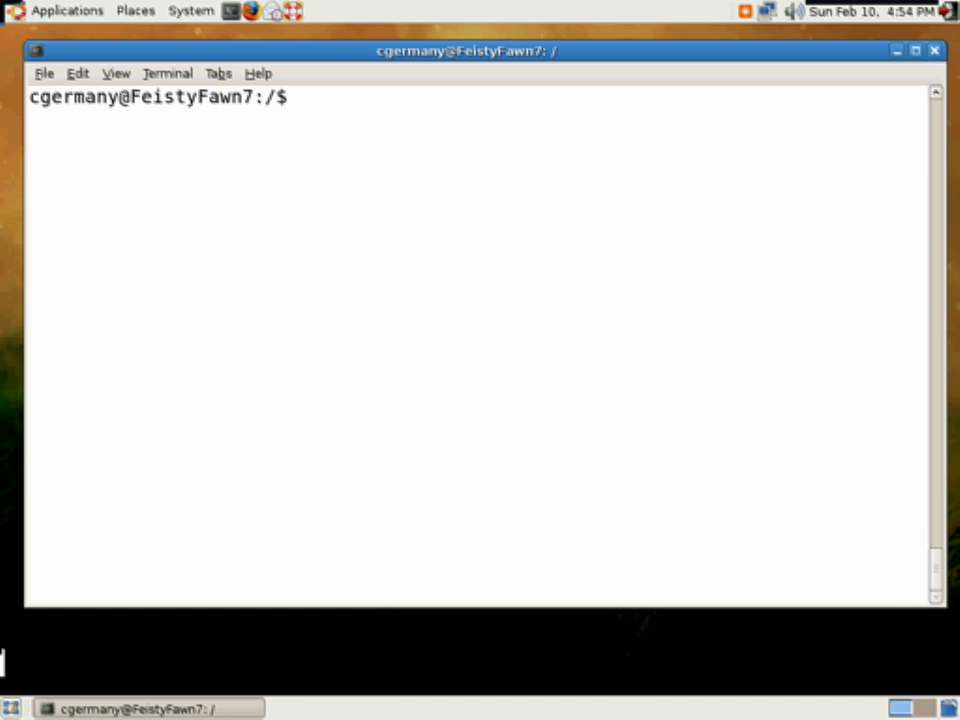
- Try to create the group GoodGuys without elevated rights by running groupadd GoodGuys
text(groupadd)
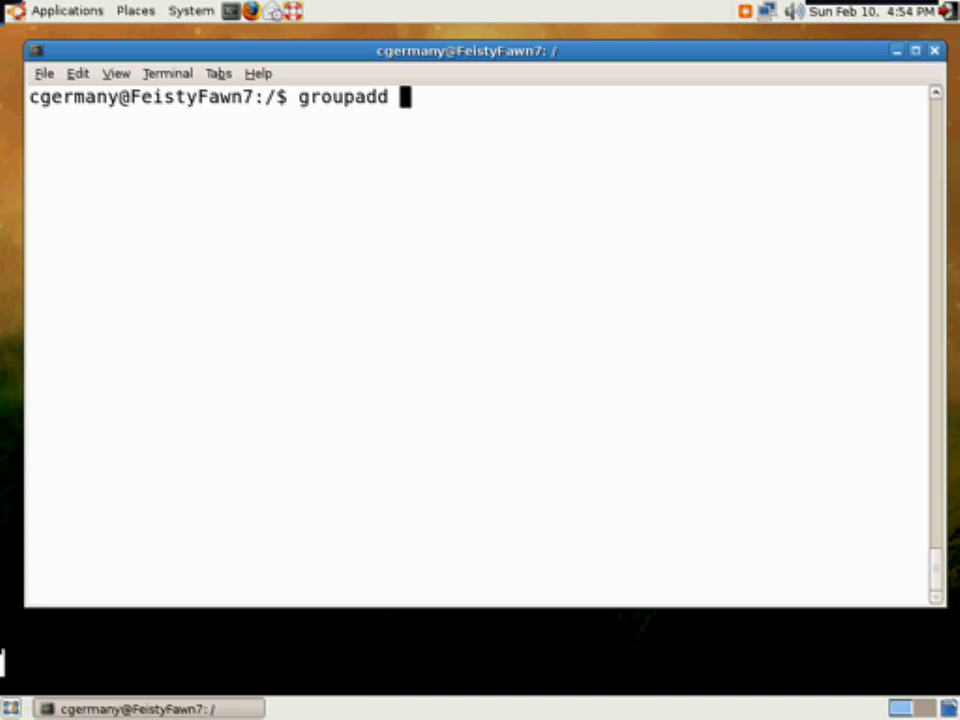
text(GoodGuys)
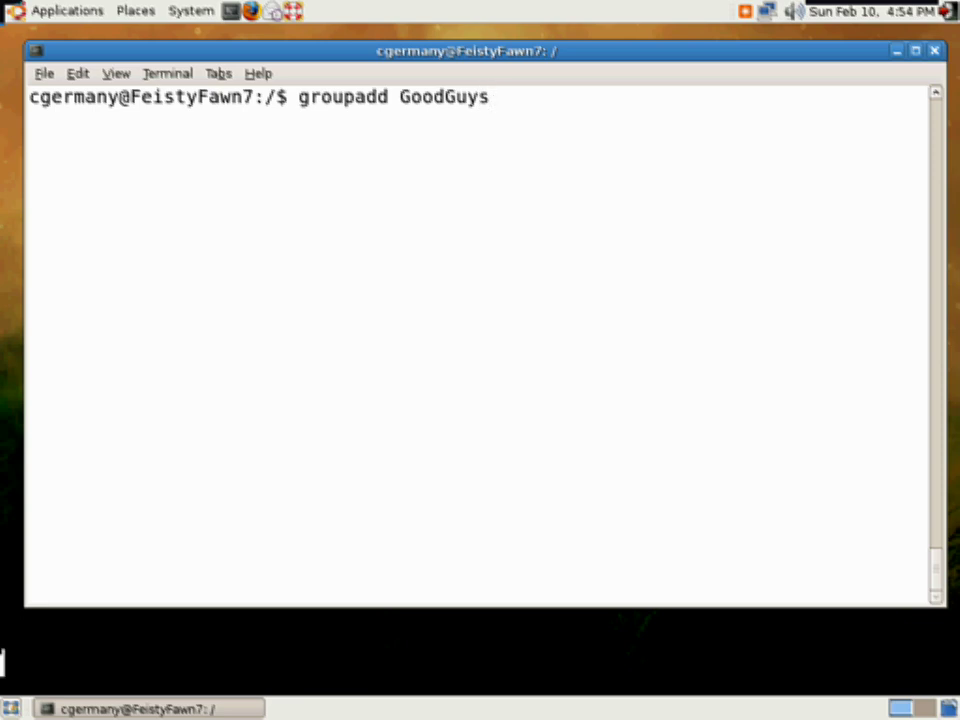
key(Return)
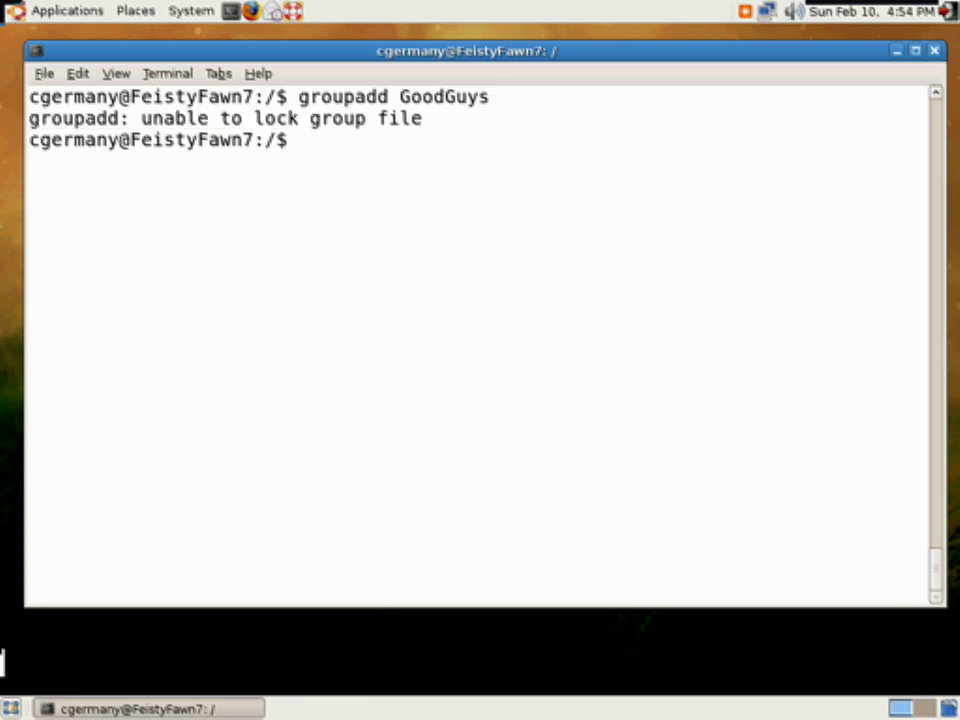
- Create the GoodGuys group with elevated rights by running sudo groupadd GoodGuys, and clear the terminal
key(Up)
key(Left)
key(Left)
key(Left)
key(Left)
key(Left)
key(Left)
key(Left)
key(Left)
key(Left)
key(Left)
key(Left)
key(Left)
key(Left)
key(Left)
key(Left)
key(Left)
key(Left)
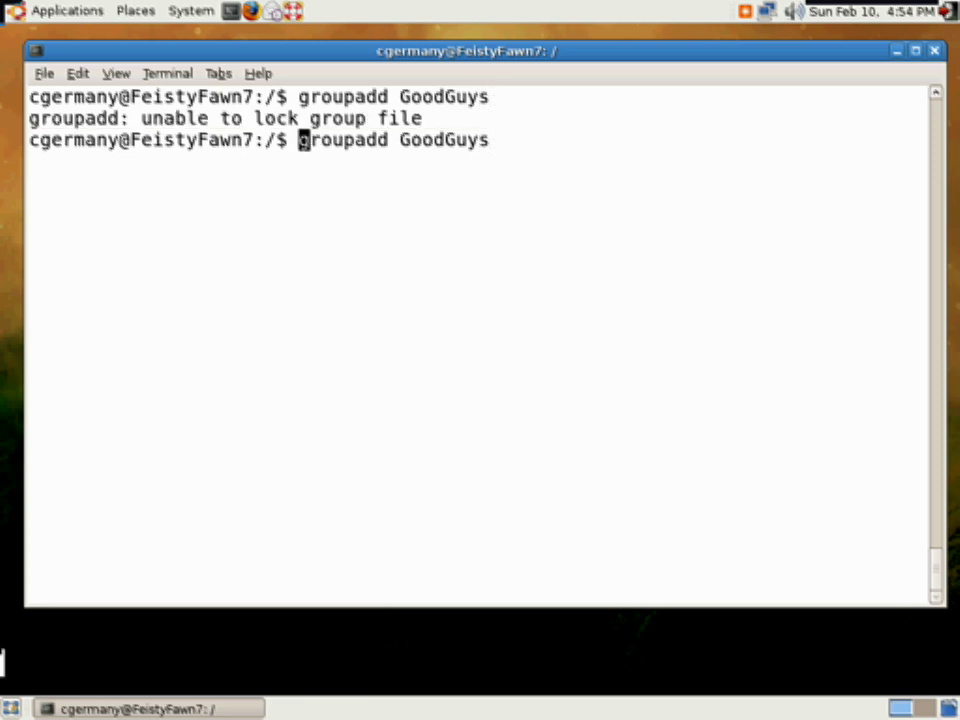
text(sudo)
key(Return)
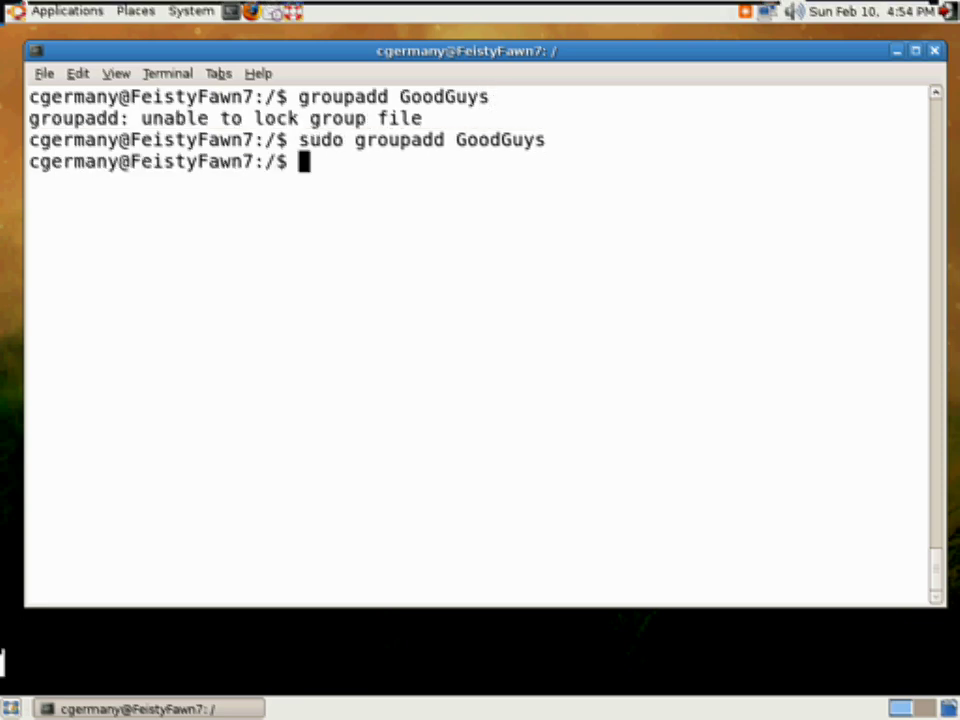
text(clear)
key(Return)
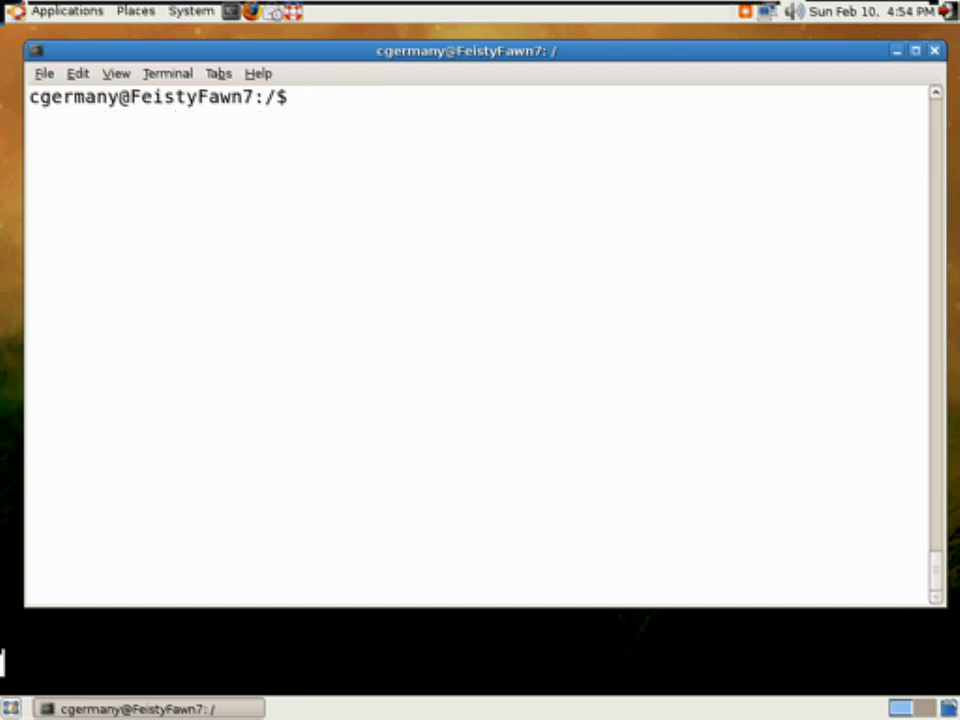
- Create a second group by running sudo groupadd BadGuys, and clear the terminal
text(sudo groupadd Bad)
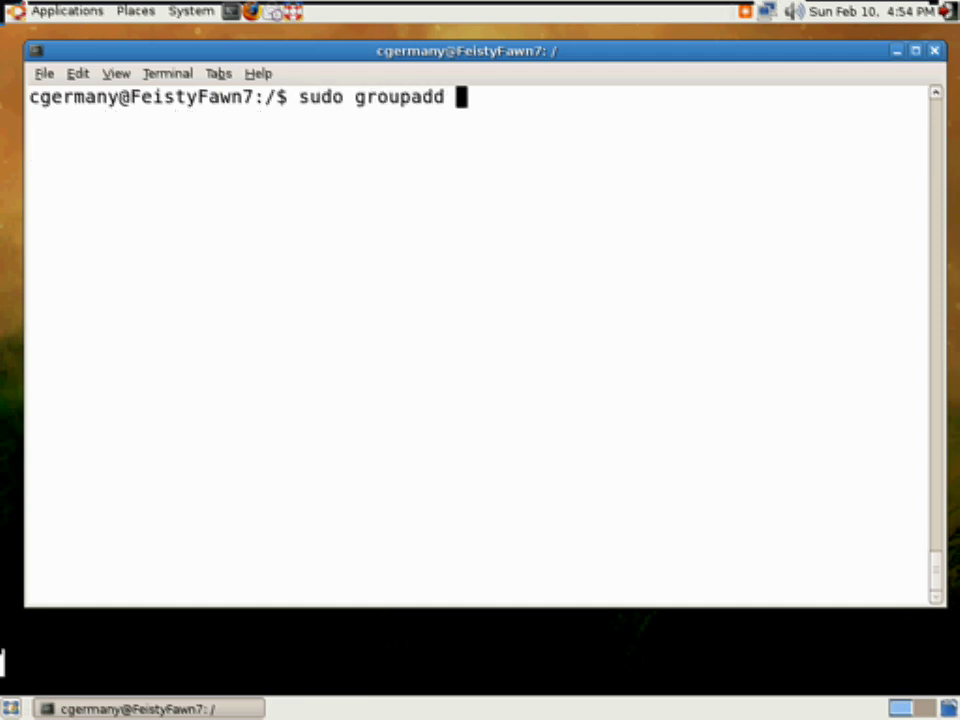
text(Guy)
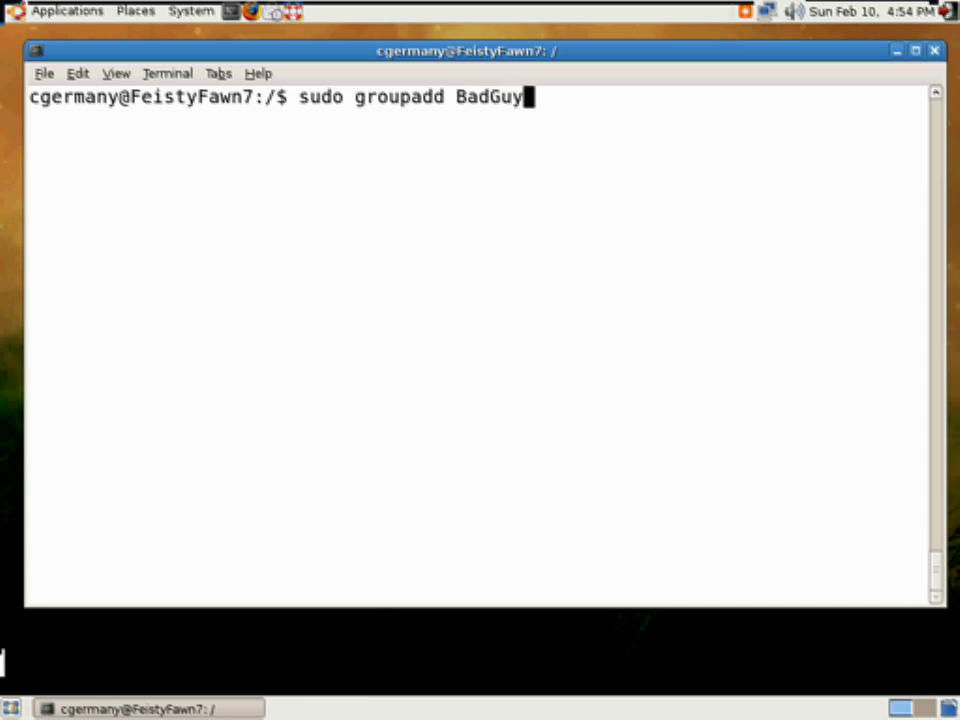
text(s)
key(Return)
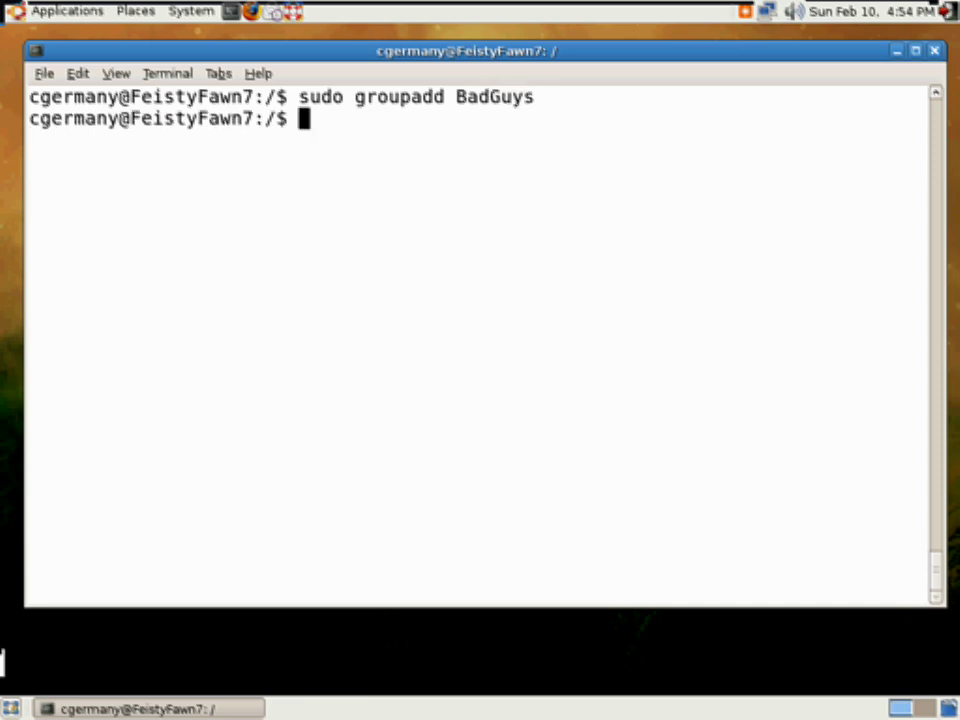
text(clear)
key(Return)
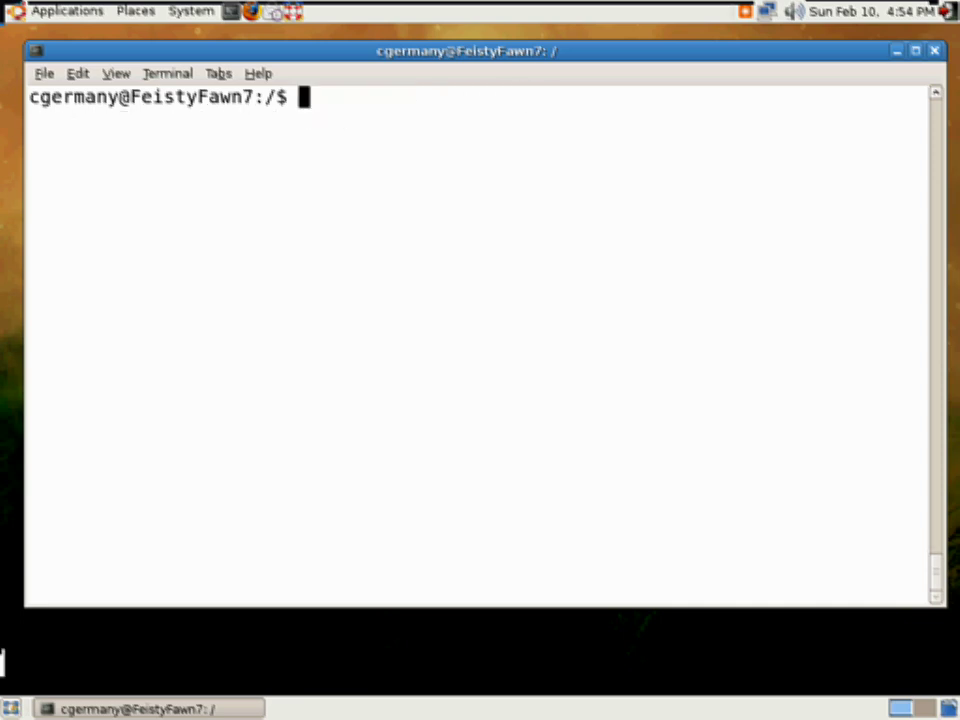
- Try to append DrEvil to the BadGuys group by running usermod -G -a BadGuys DrEvil
text(usermod )
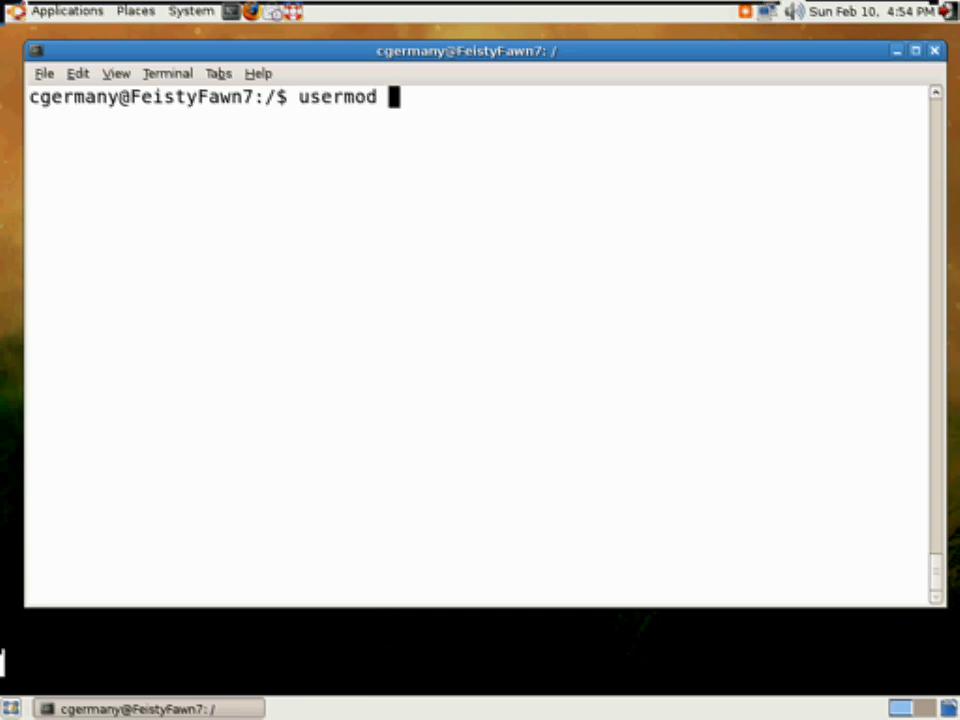
text(-G -a)
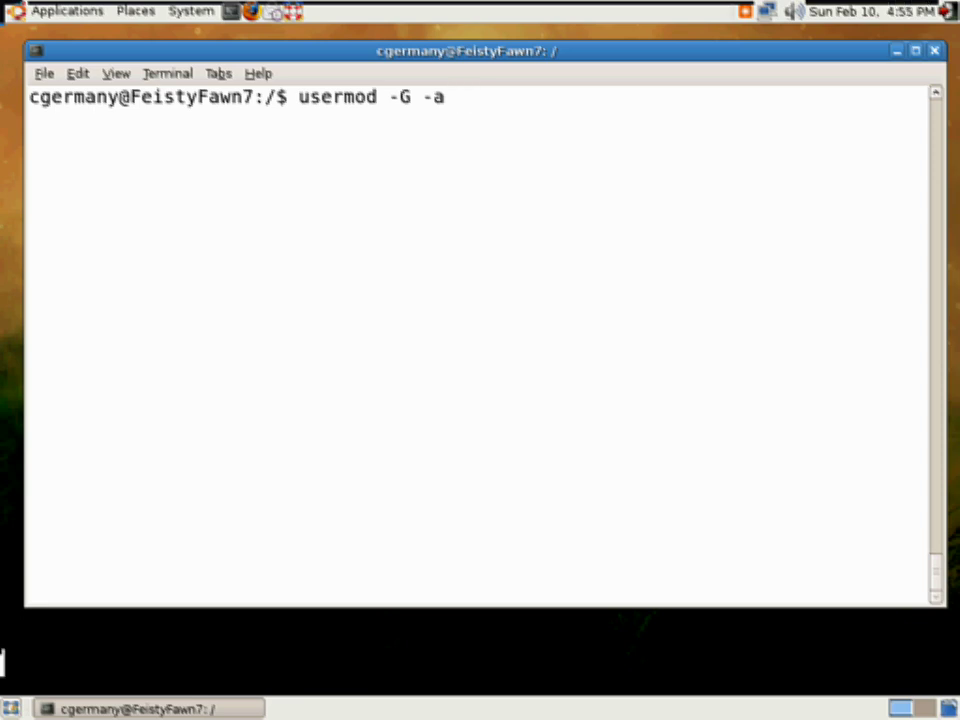
text(Bad)
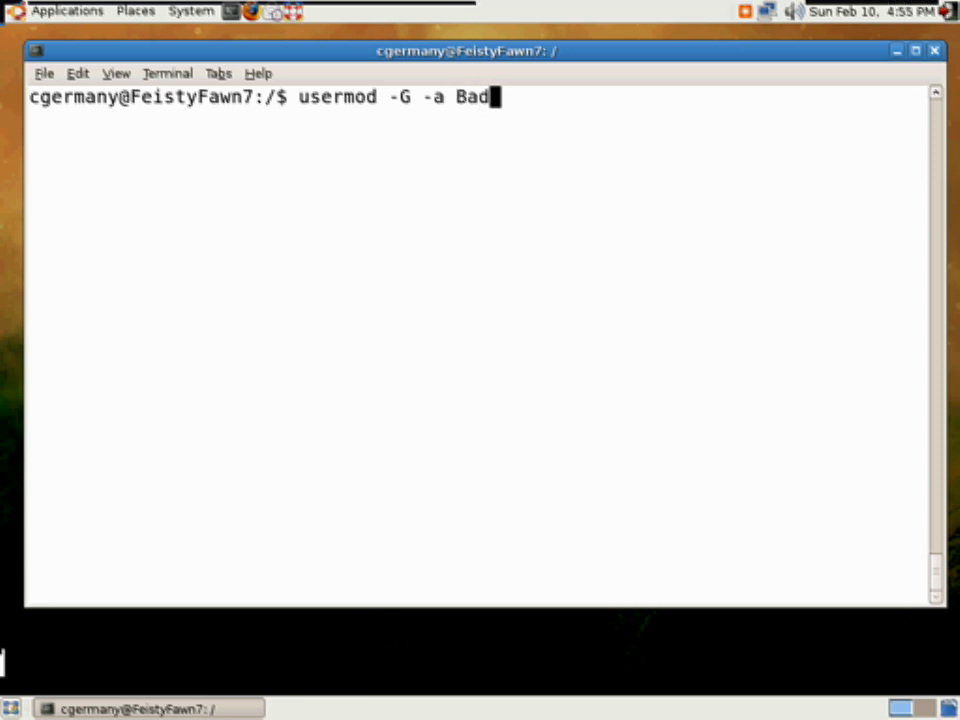
key(BackSpace)
key(BackSpace)
key(BackSpace)
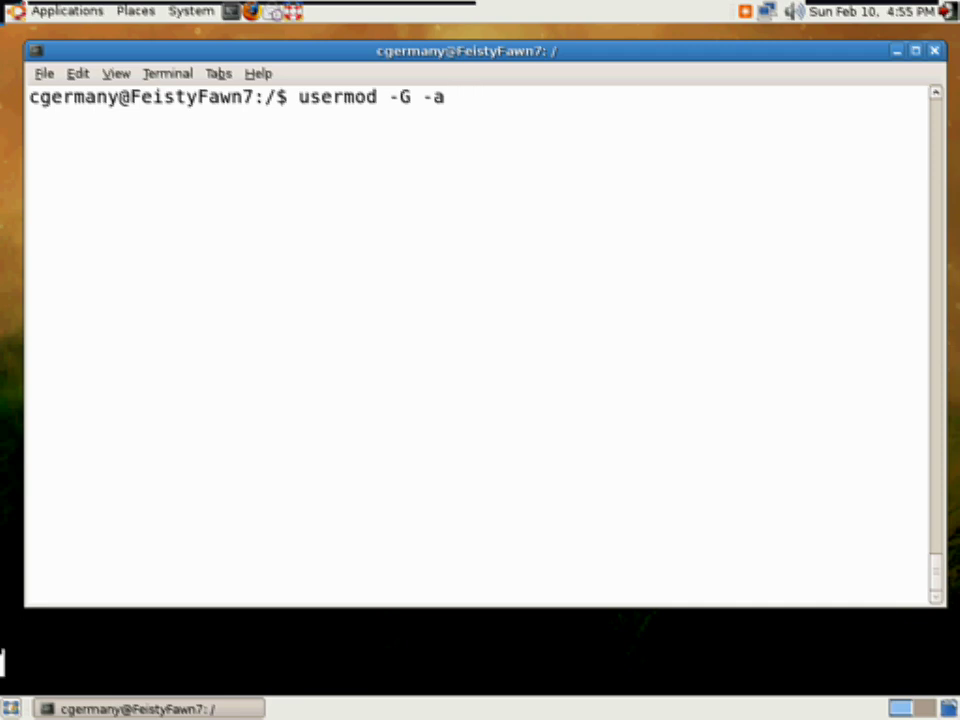
text(BadGuys)
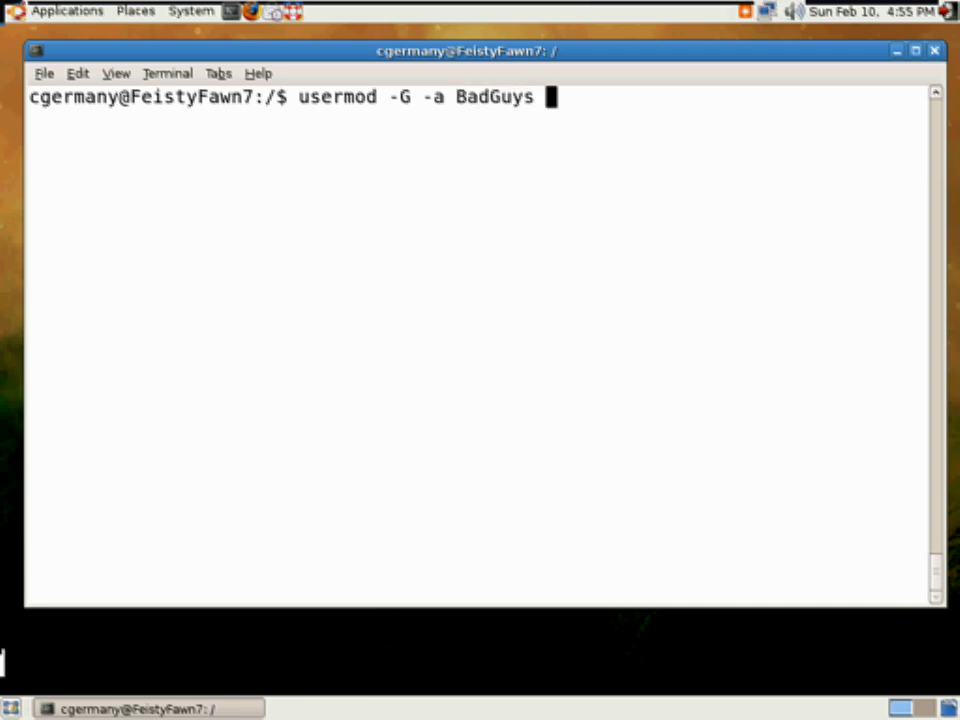
text( DrEvil)
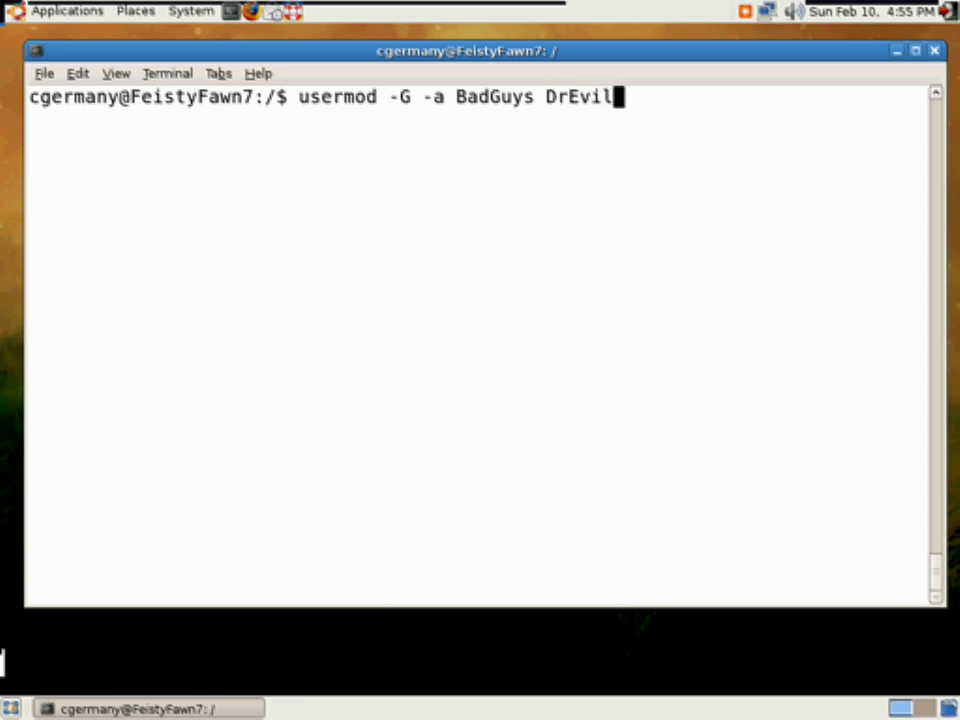
key(Return)
- Remove the -a option from the previous command and try running usermod -G BadGuys DrEvil without elevated rights
key(Up)
key(Left)
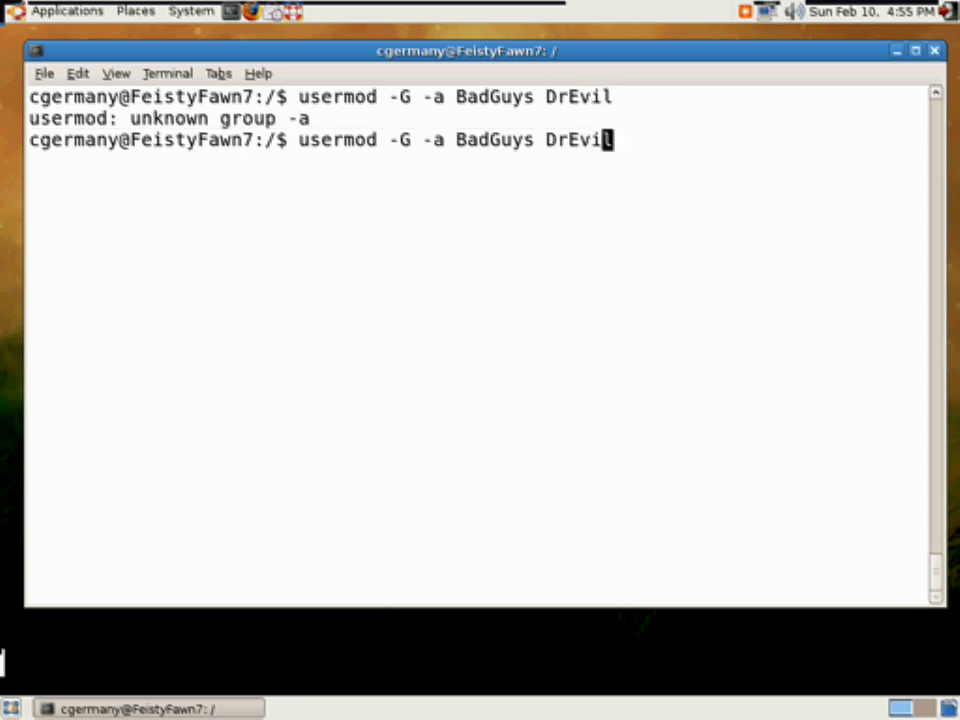
key(Left)
key(Left)
key(Left)
key(Left)
key(Left)
key(Left)
key(Left)
key(Left)
key(Left)
key(Left)
key(Left)
key(Left)
key(Left)
key(Left)
key(Right)
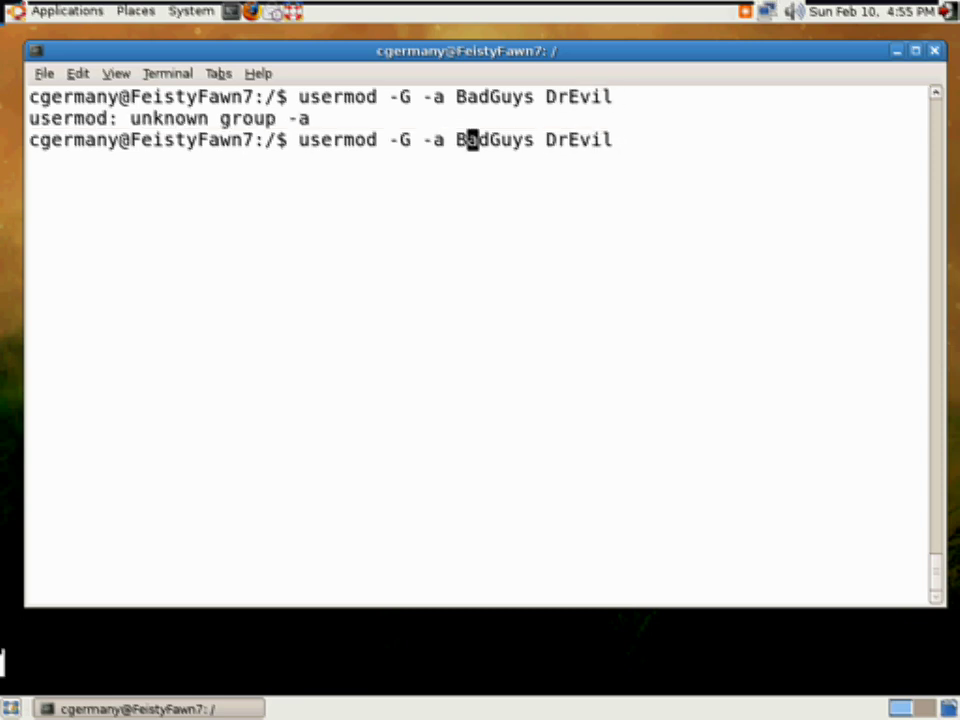
key(BackSpace)
key(BackSpace)
key(BackSpace)
key(Right)
key(Right)
key(Right)
key(Right)
key(Right)
key(Right)
key(Right)
key(Right)
key(Right)
key(Right)
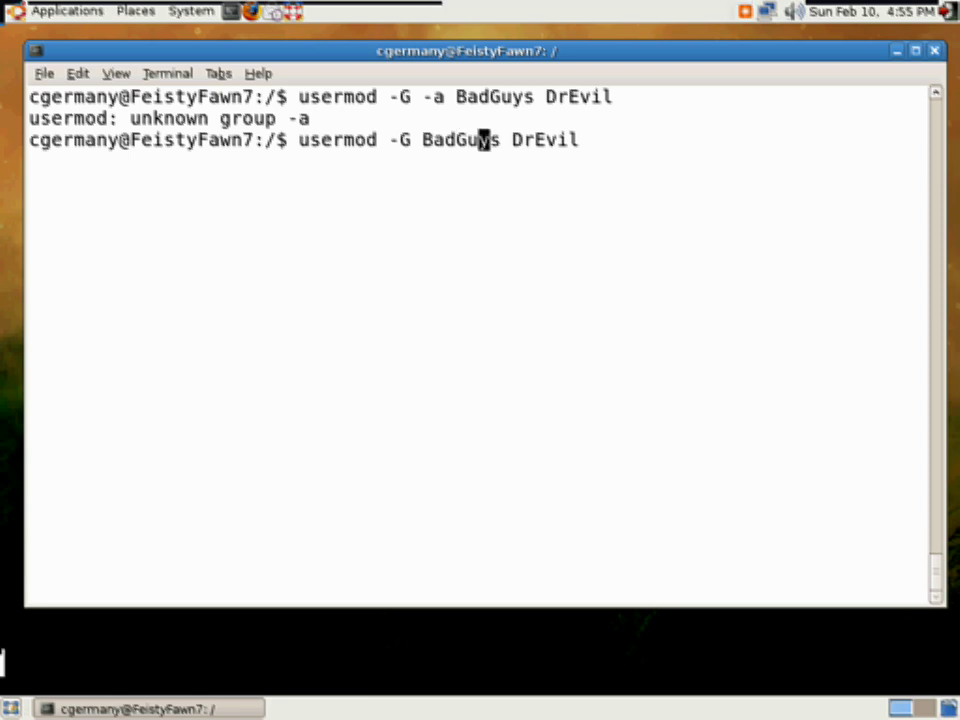
key(Right)
key(Right)
key(Right)
key(Right)
key(Return)
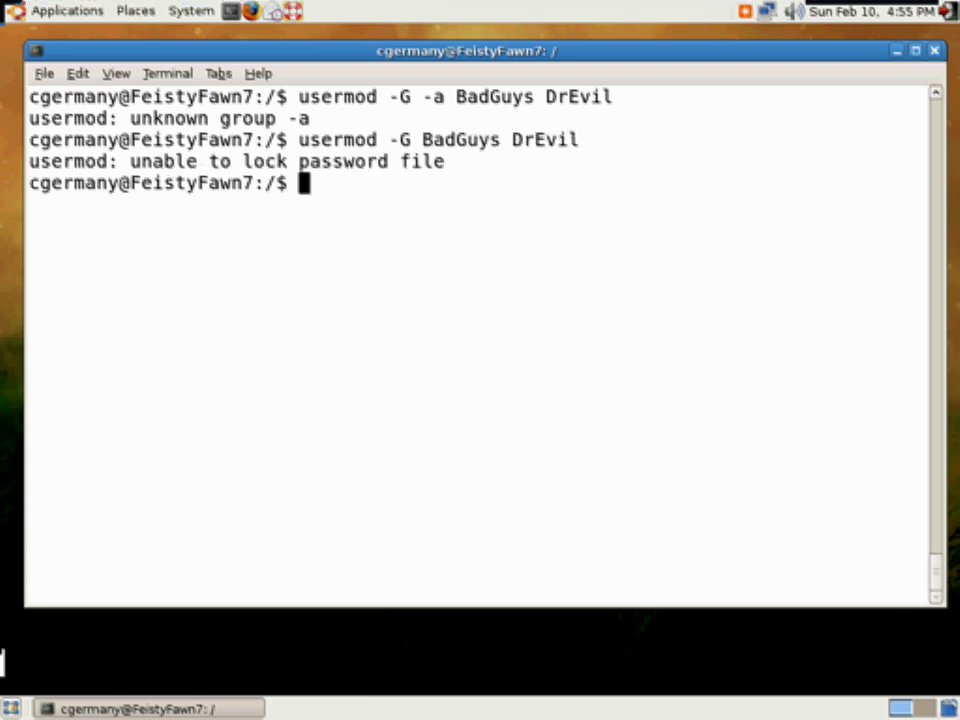
- Assign DrEvil to the BadGuys group by running sudo usermod -G BadGuys DrEvil, and clear the terminal
key(Up)
key(Left)
key(Left)
key(Left)
key(Left)
key(Left)
key(Left)
key(Left)
key(Left)
key(Left)
key(Left)
key(Left)
key(Left)
key(Left)
key(Left)
key(Left)
key(Left)
key(Left)
key(Left)
key(Left)
key(Left)
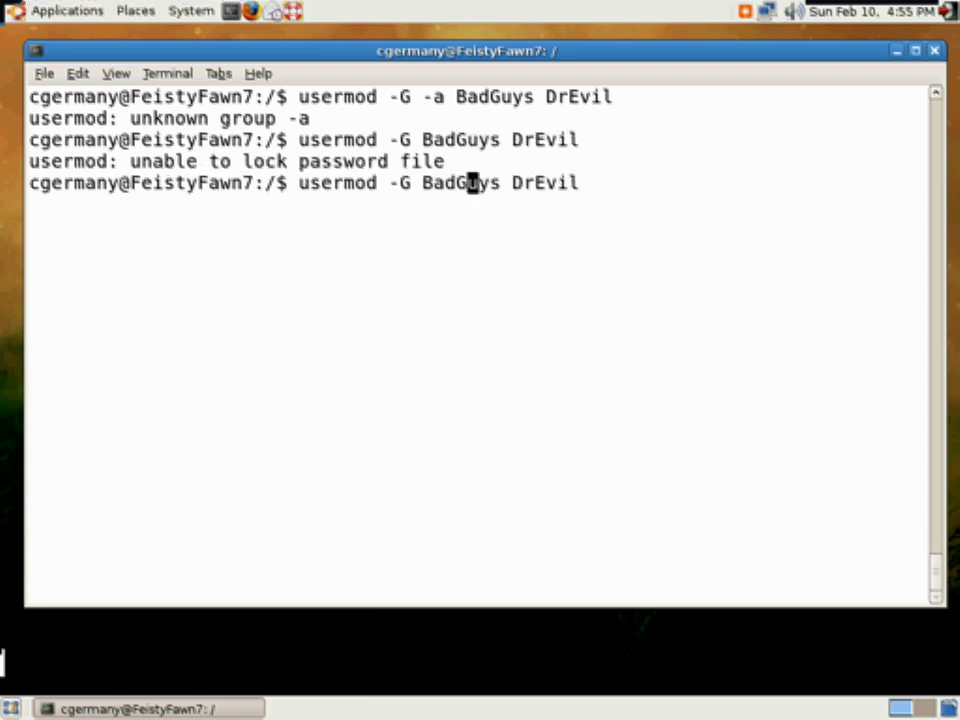
text(sudo)
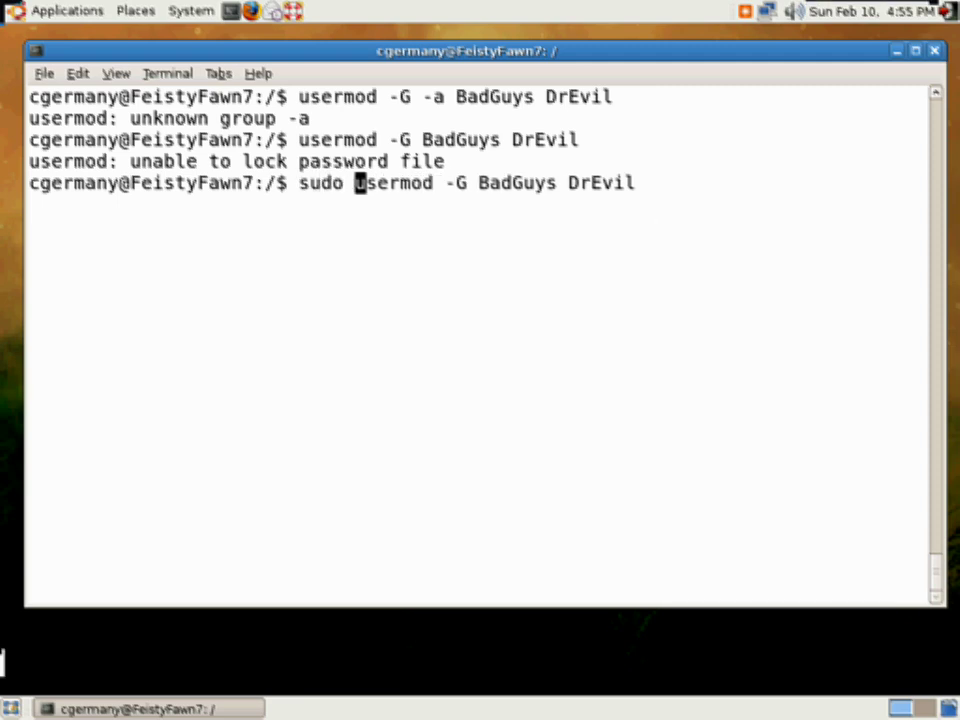
key(Return)
text(clear)
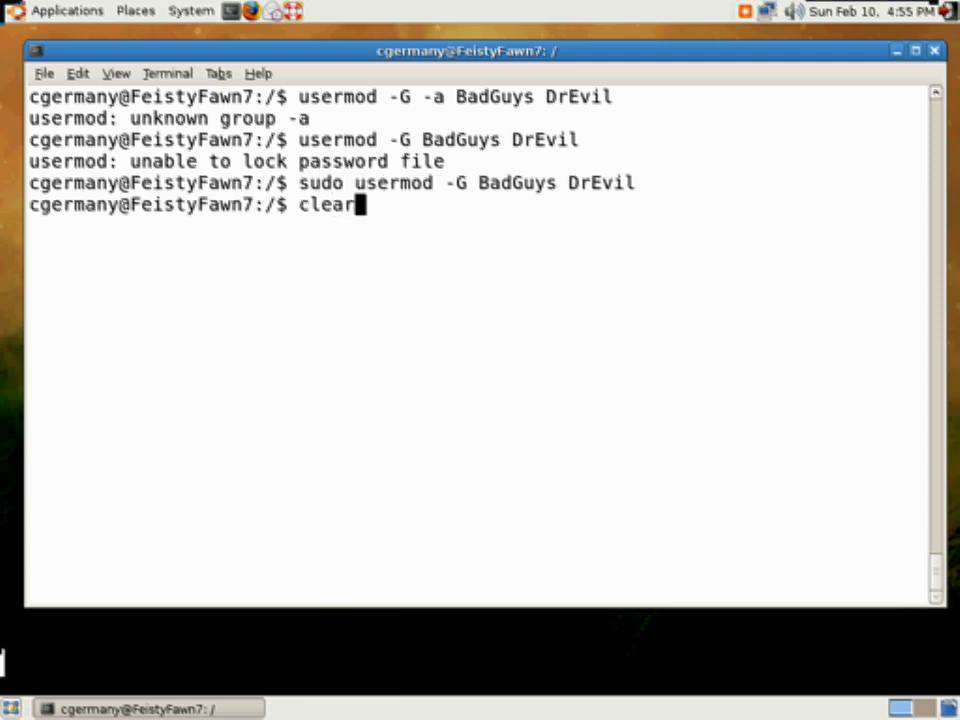
key(Return)
- Check DrEvil's group memberships by running groups DrEvil
text(gropu)
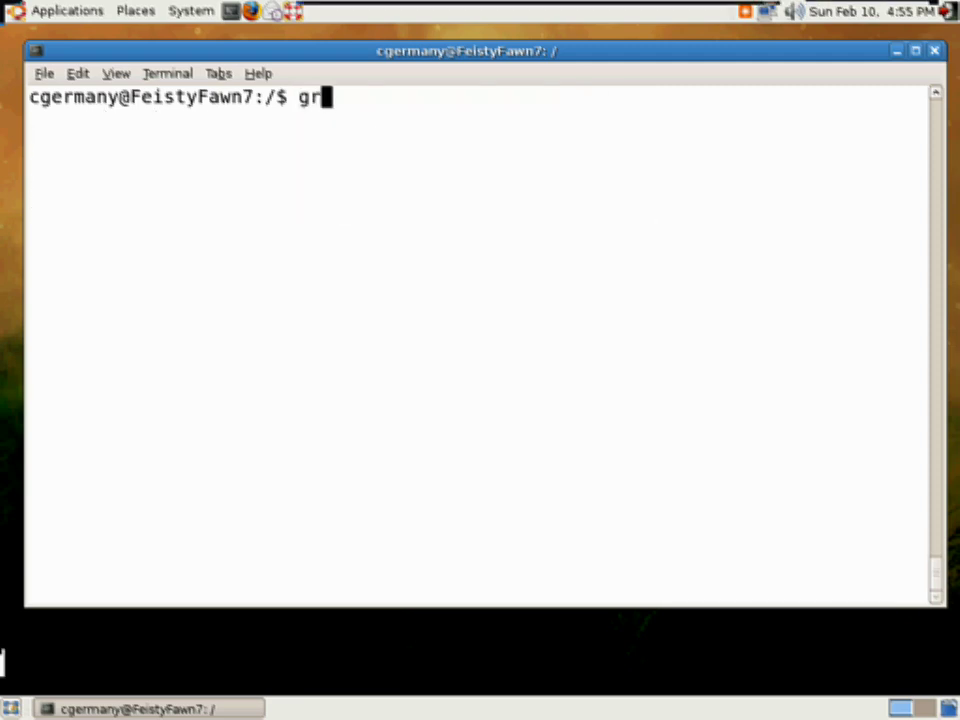
key(BackSpace)
key(BackSpace)
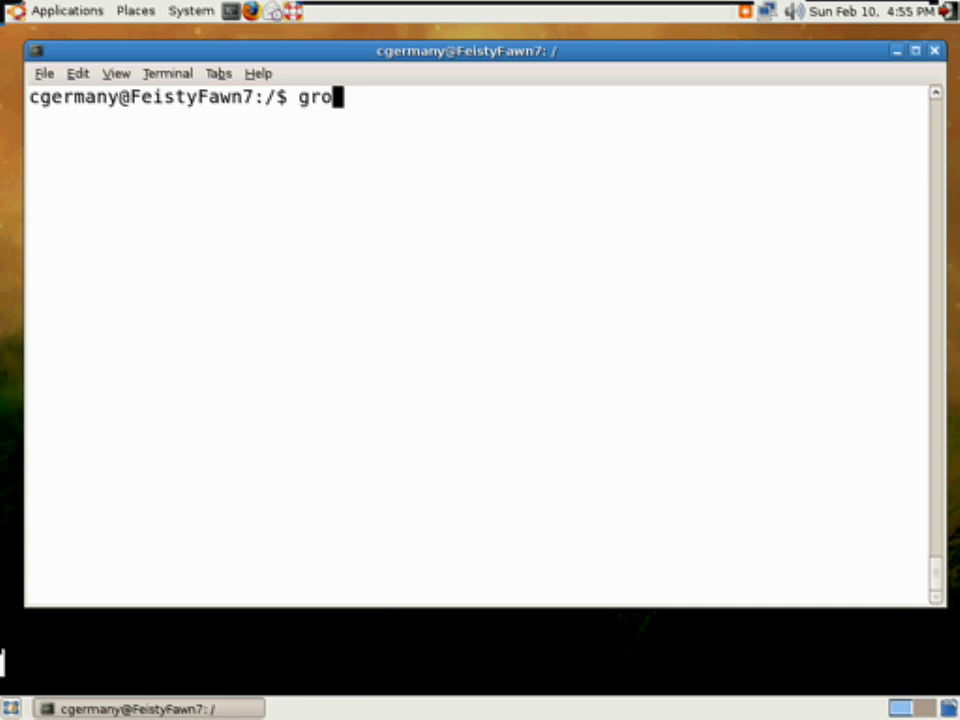
text(ups)
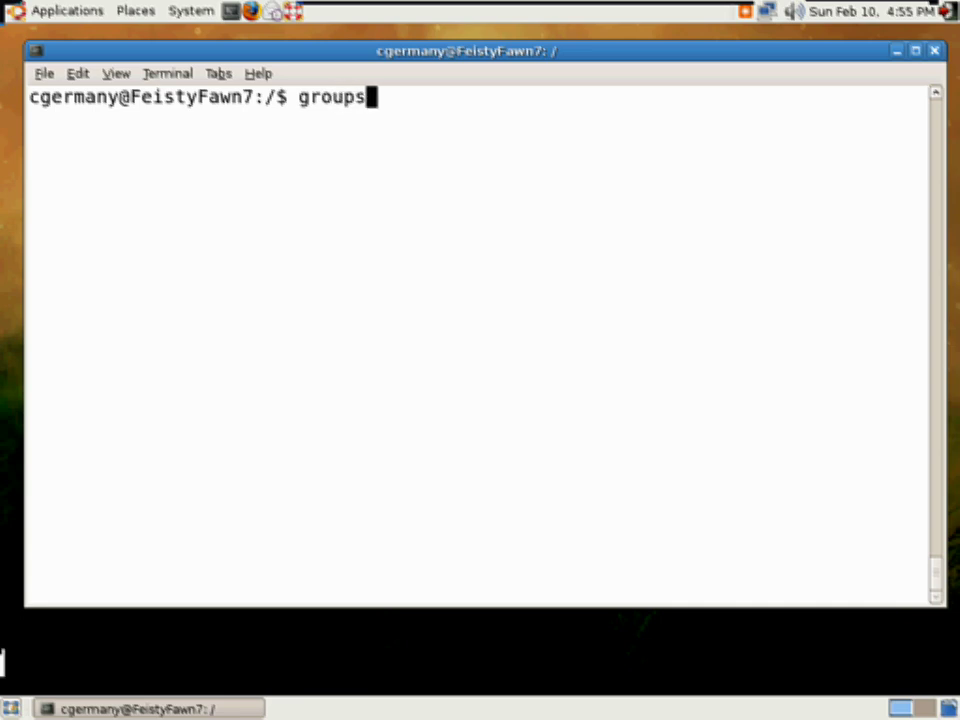
text( DrEvil)
key(Return)
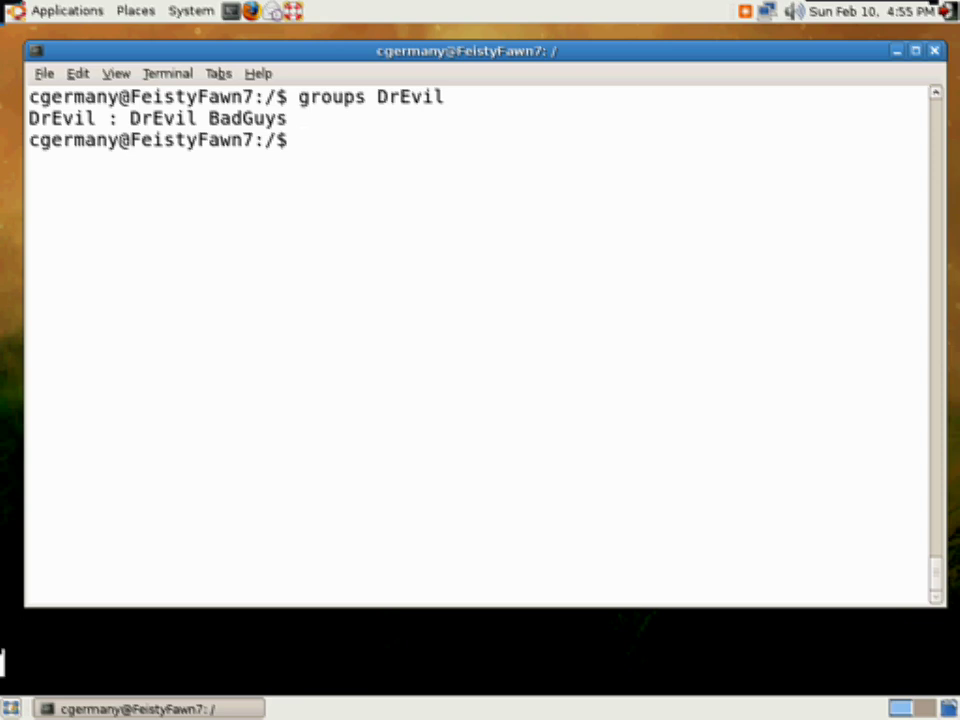
- Try to assign the user to the GoodGuys group by running sudo usermod -G GoodGuys AutinPowers
text(sudo g)
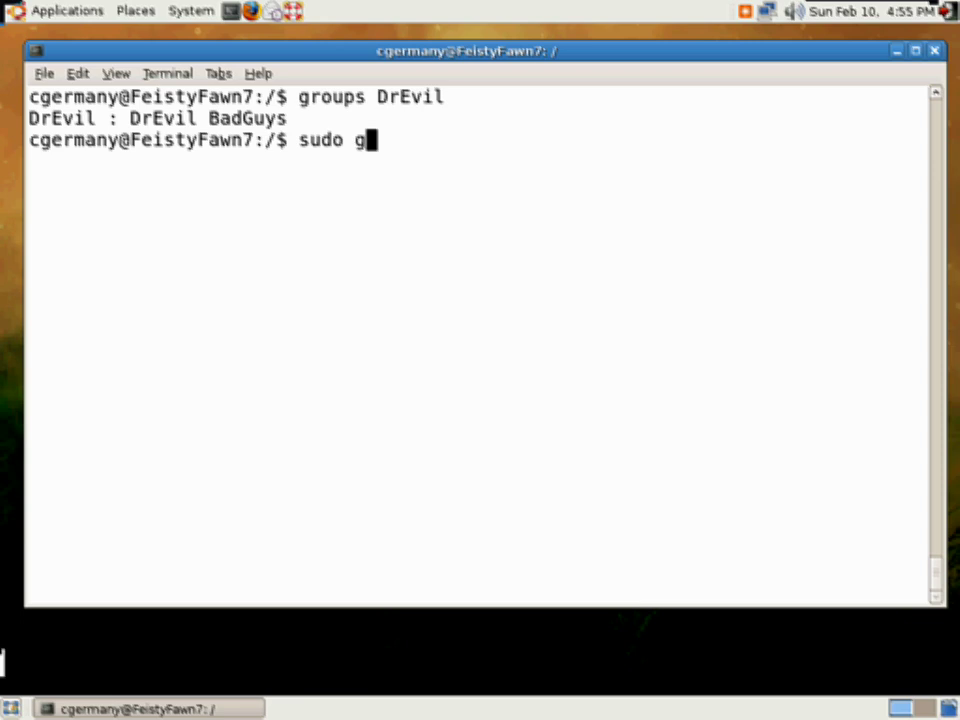
key(BackSpace)
text(usermod )
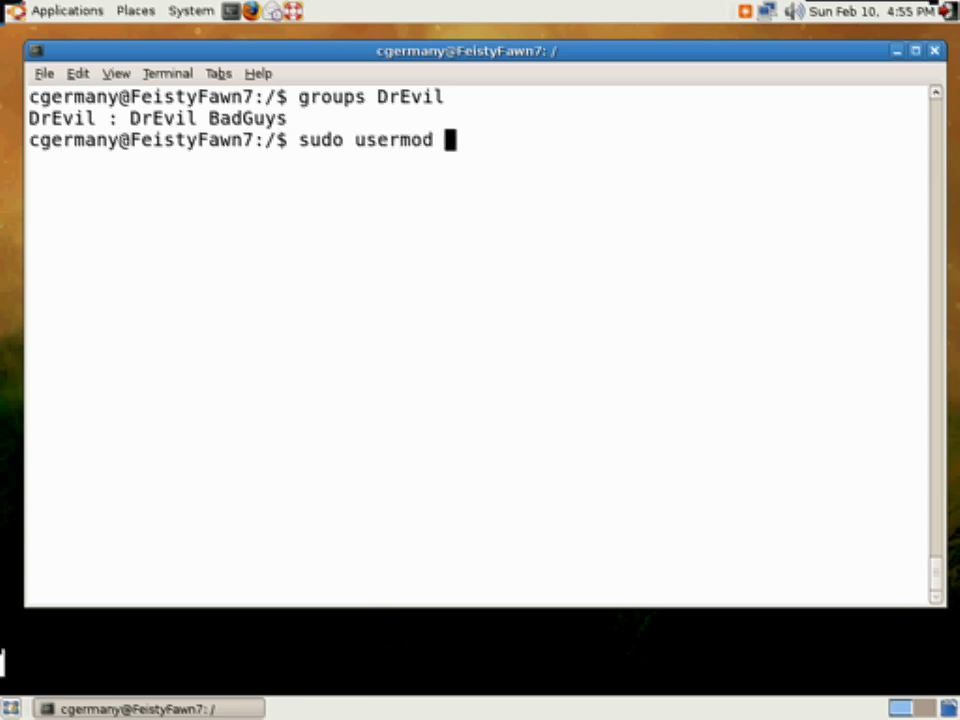
text(-G AustinPo)
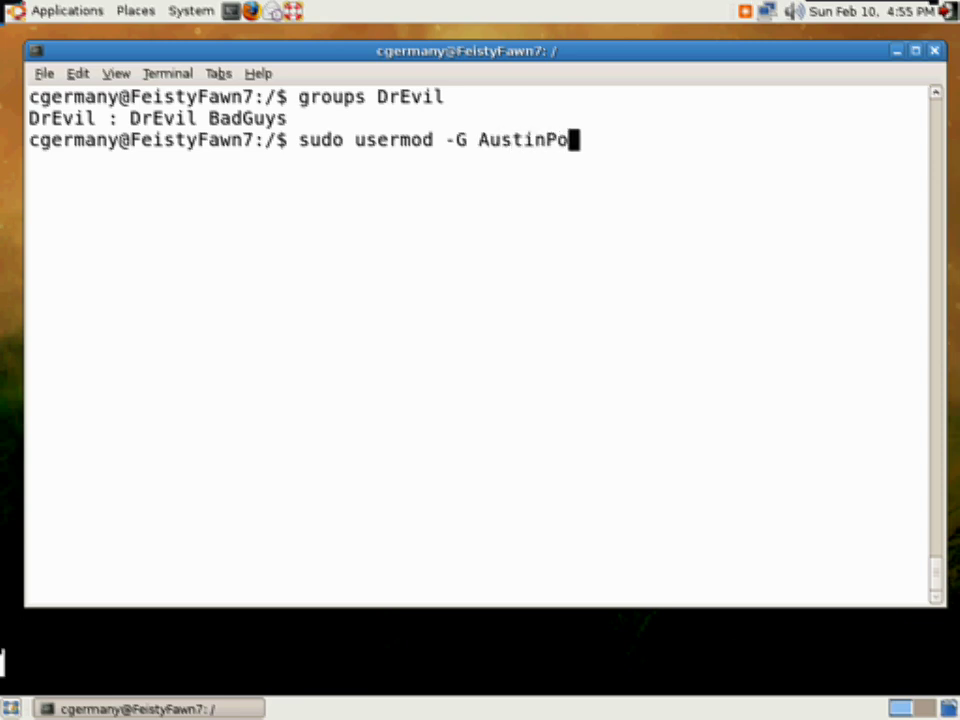
key(BackSpace)
key(BackSpace)
key(BackSpace)
key(BackSpace)
key(BackSpace)
key(BackSpace)
key(BackSpace)
key(BackSpace)
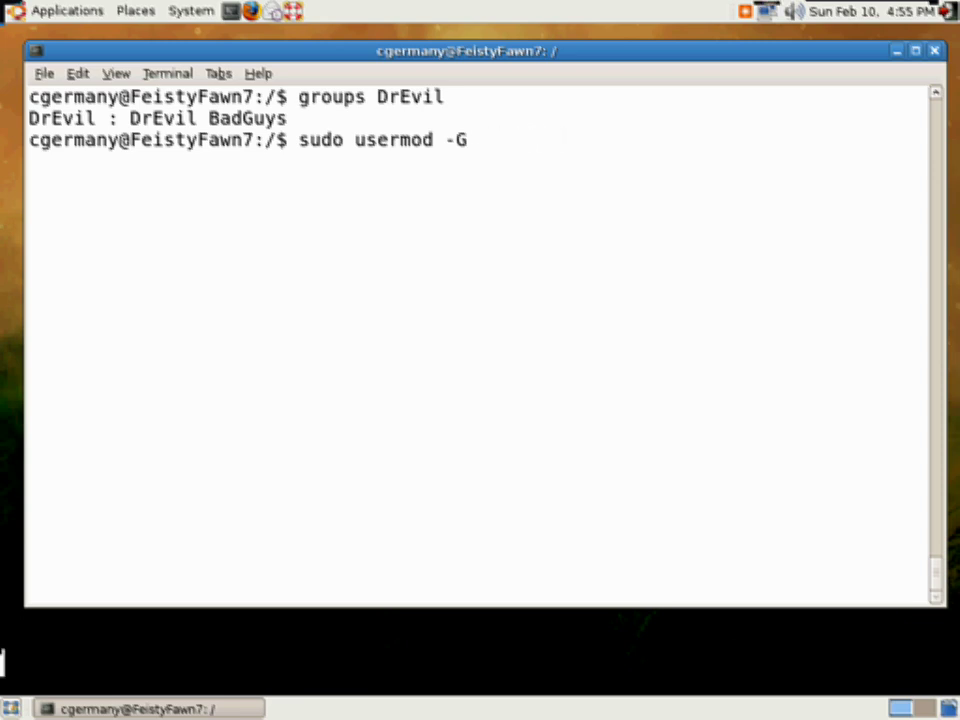
text(GoodGuy)
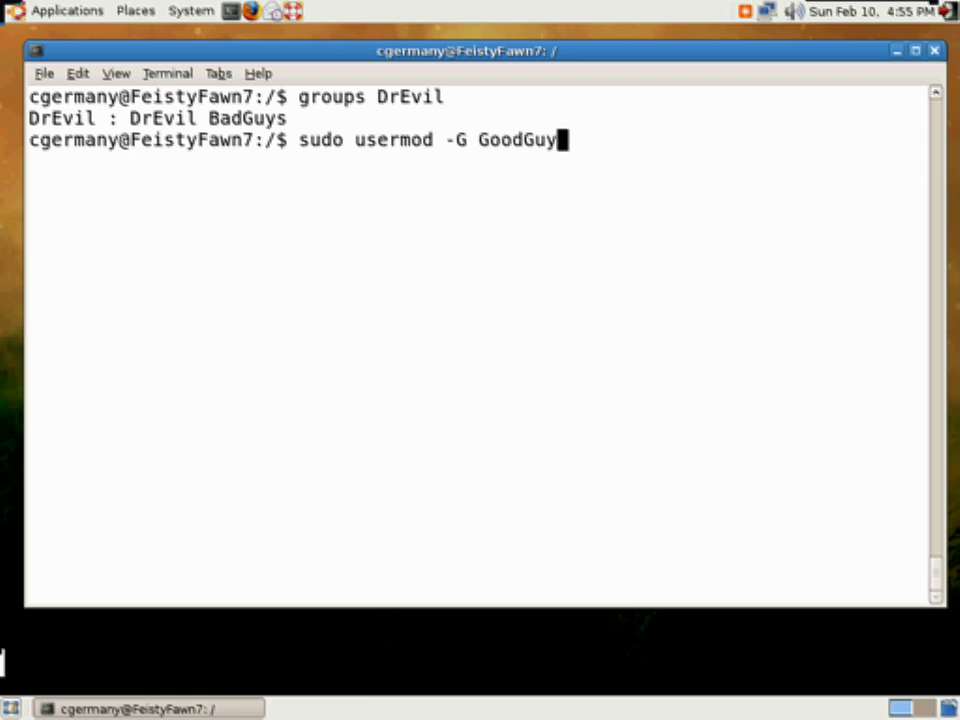
text(s Autin)
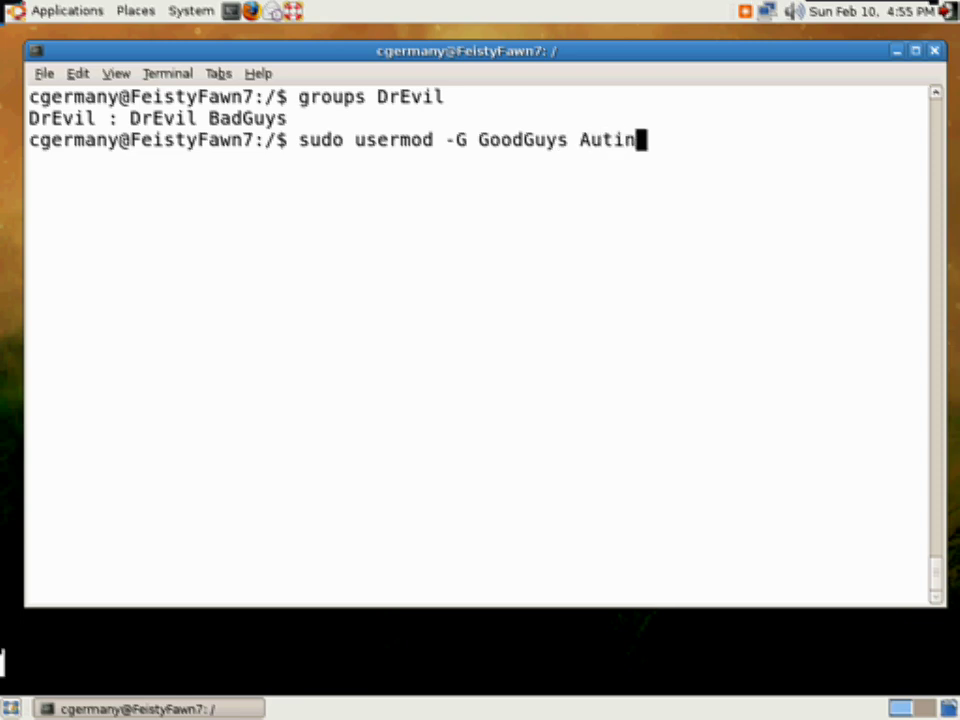
text(sPowers)
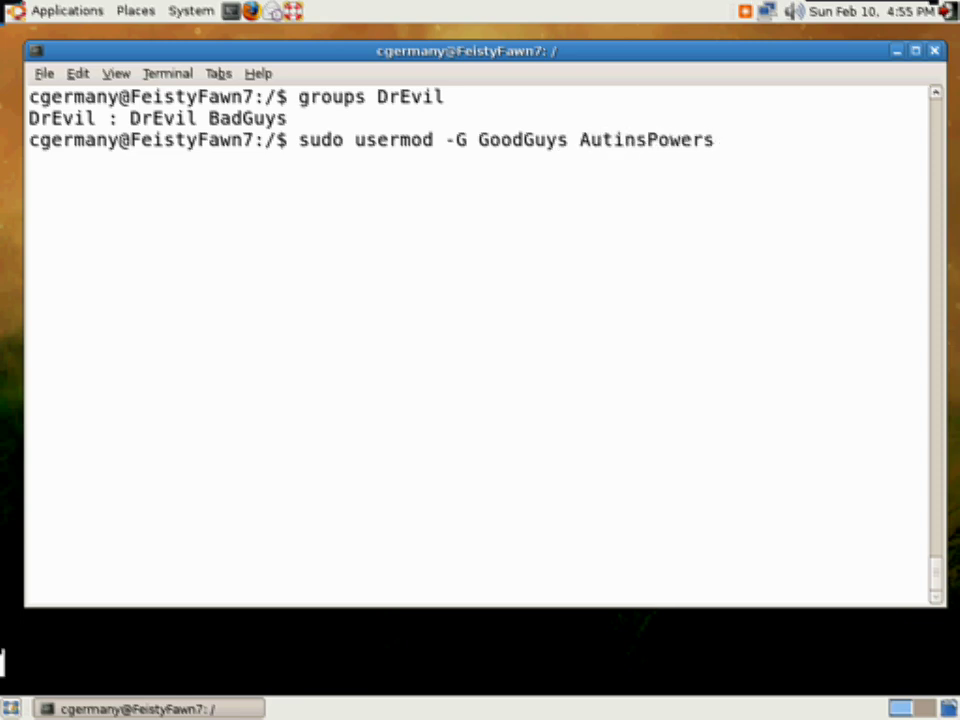
key(BackSpace)
key(BackSpace)
key(BackSpace)
key(BackSpace)
key(BackSpace)
key(BackSpace)
key(BackSpace)
text(Powers)
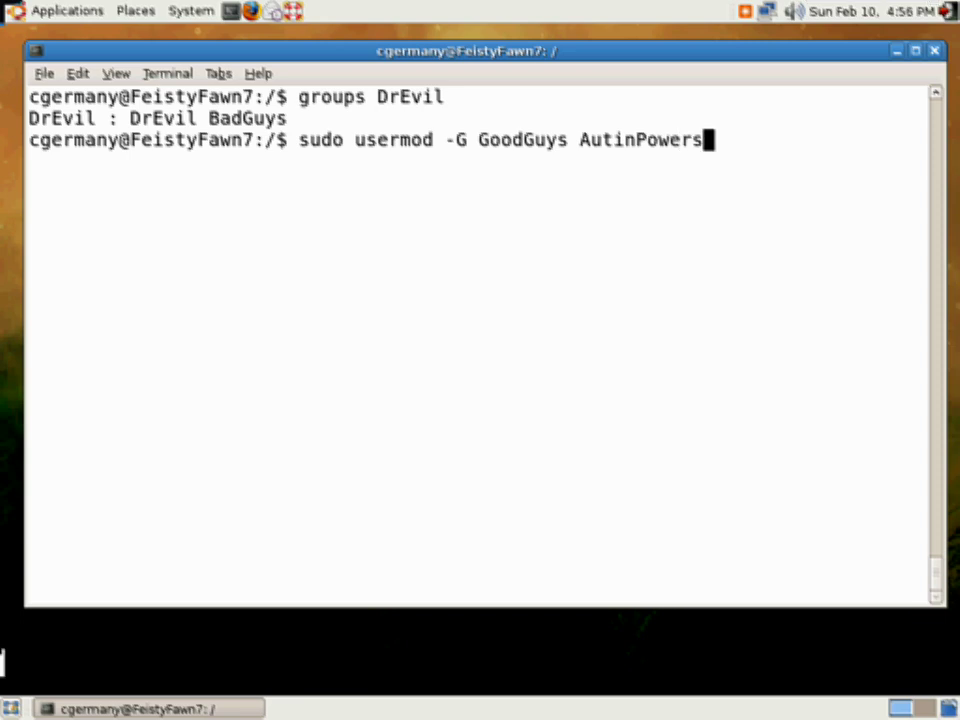
key(Return)
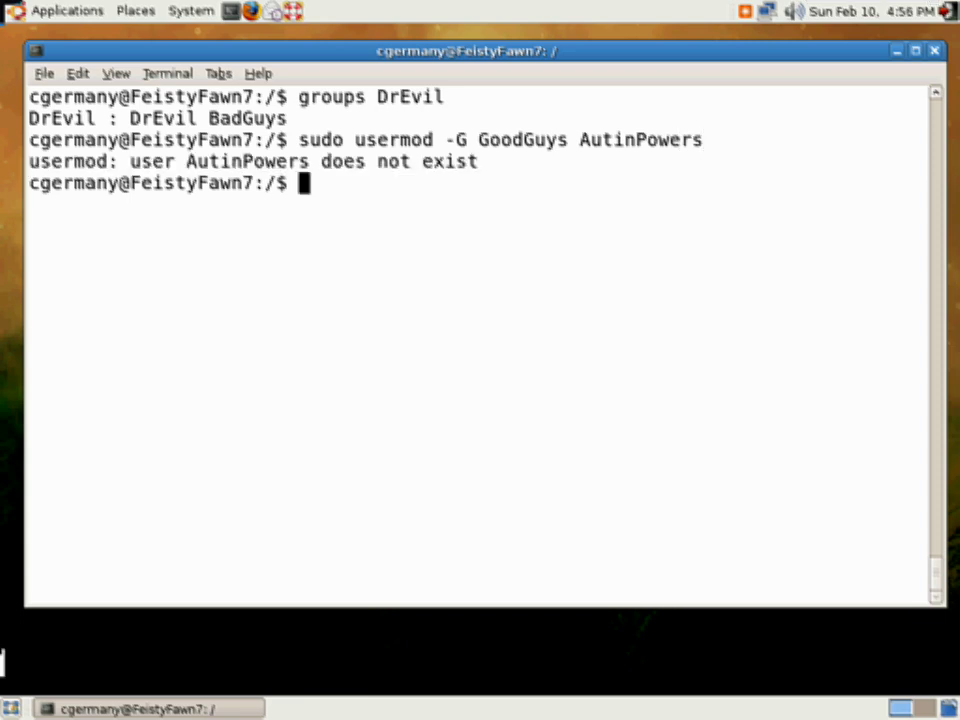
- Correct the user name in the previous command, run sudo usermod -G GoodGuys AustinPowers, and clear the terminal
key(Up)
key(Left)
key(Left)
key(Left)
key(Left)
key(Left)
key(Left)
key(Left)
key(Left)
key(Left)
key(Left)
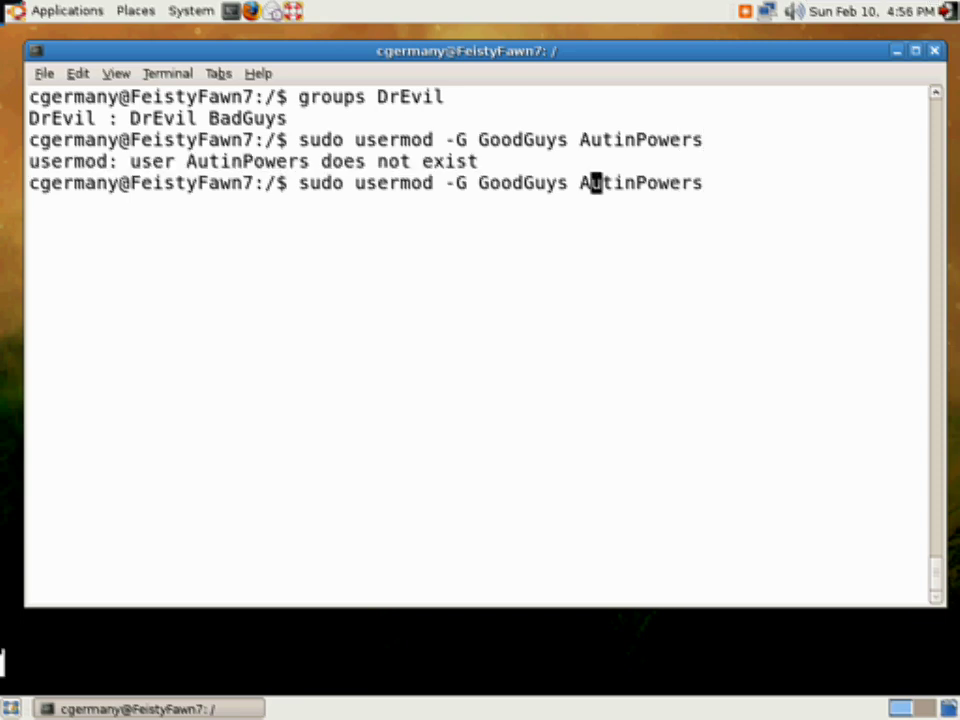
key(Right)
text(s)
key(Right)
key(End)
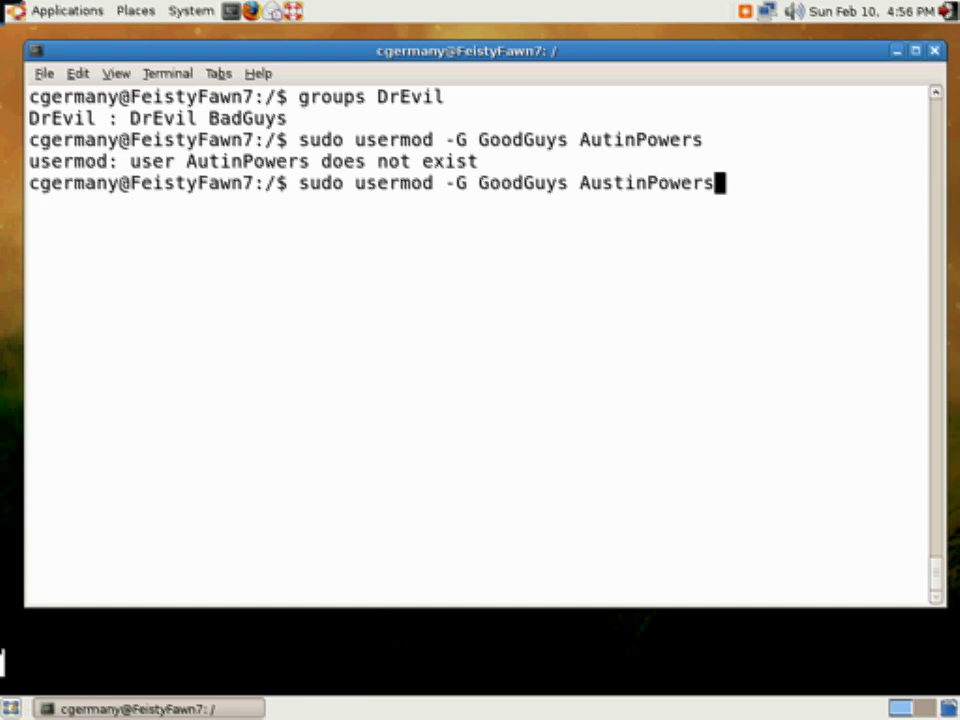
key(Return)
text(clear)
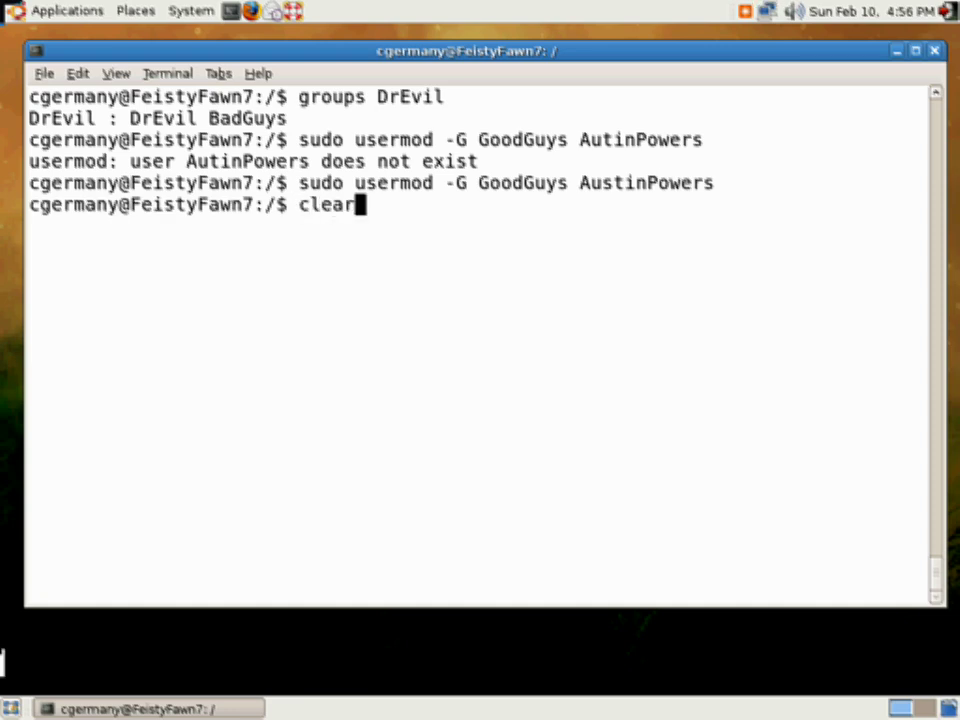
key(Return)
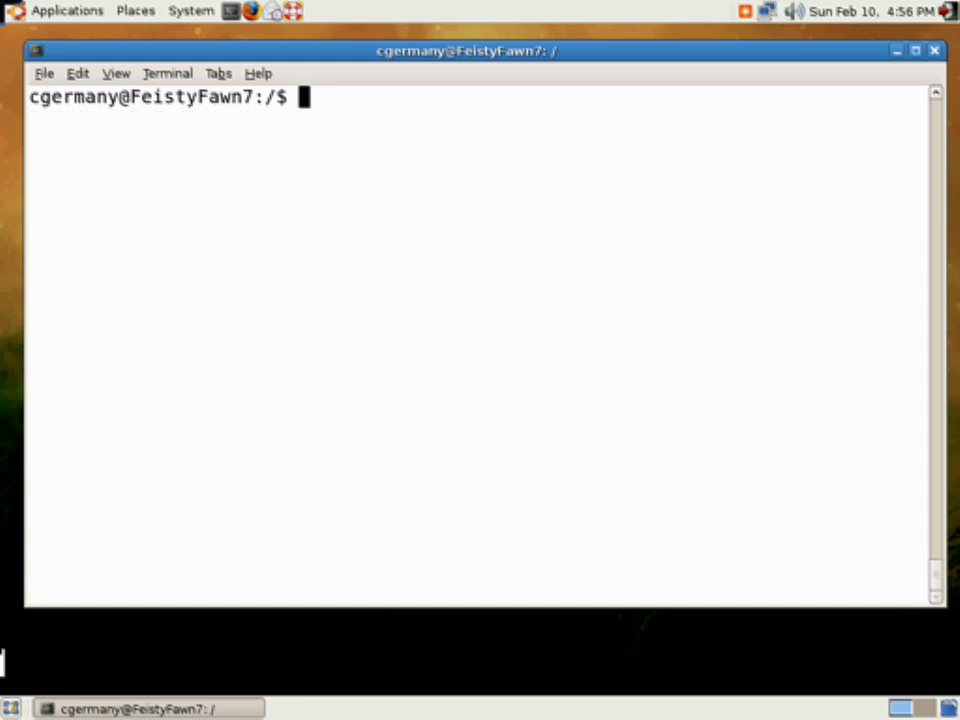
- Check AustinPowers's group memberships by running sudo groups AustinPowers
text(group)
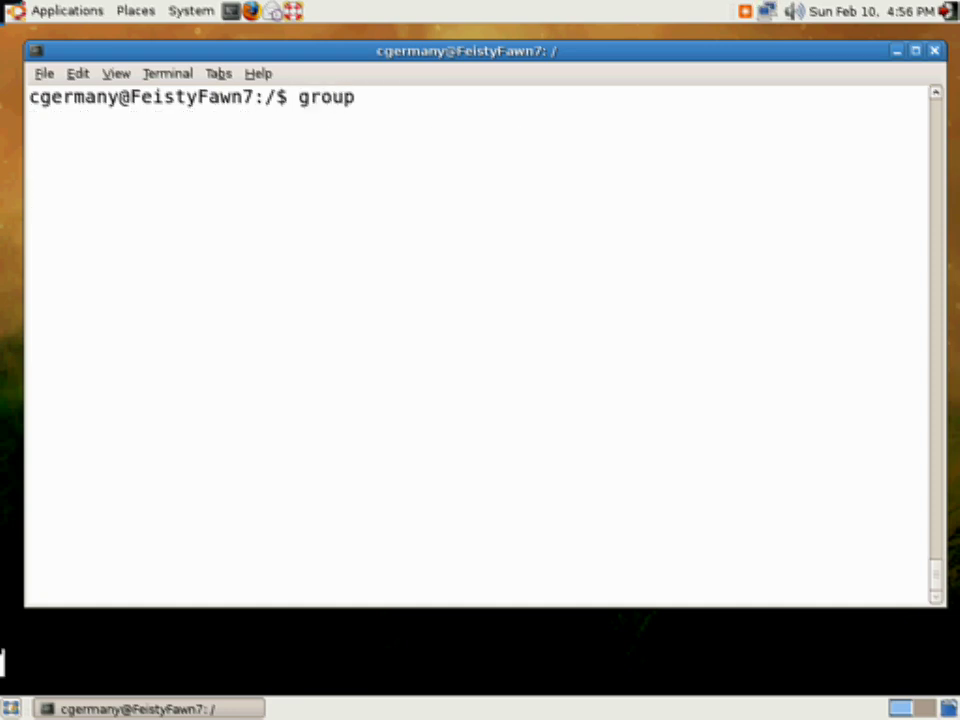
key(BackSpace)
key(BackSpace)
key(BackSpace)
key(BackSpace)
key(BackSpace)
text(sudo )
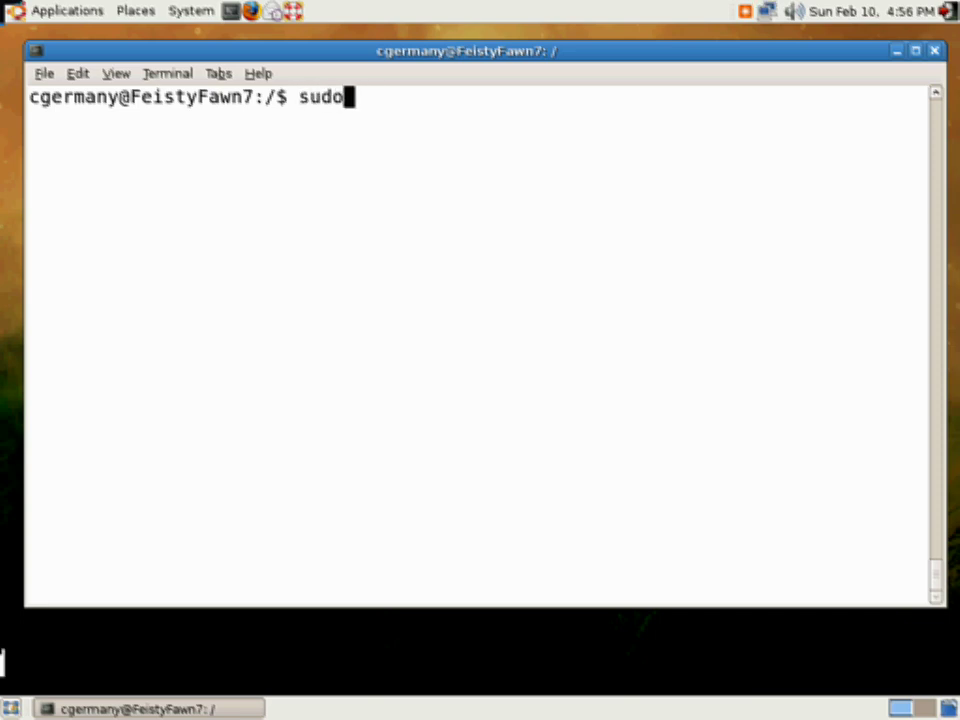
text(groups )
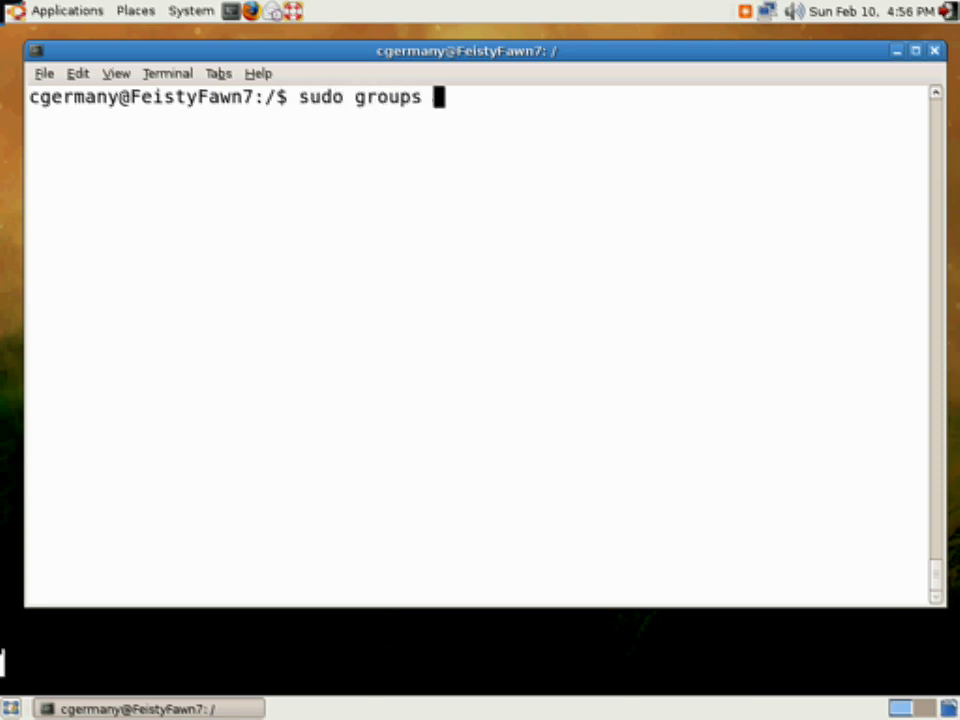
text(Austin)
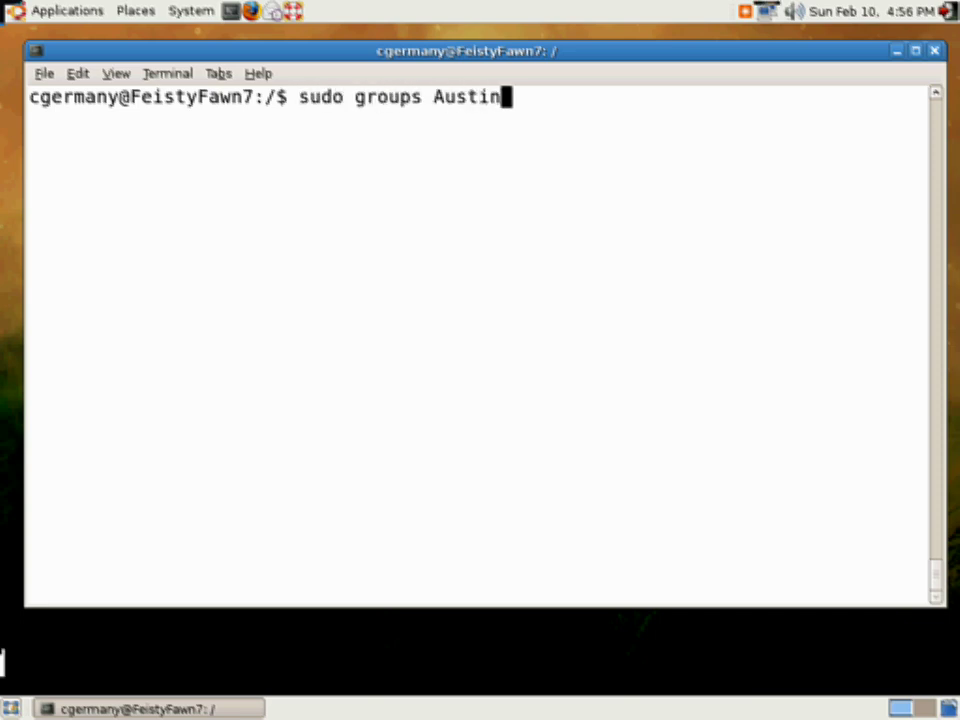
key(BackSpace)
text(nPowers)
key(Return)
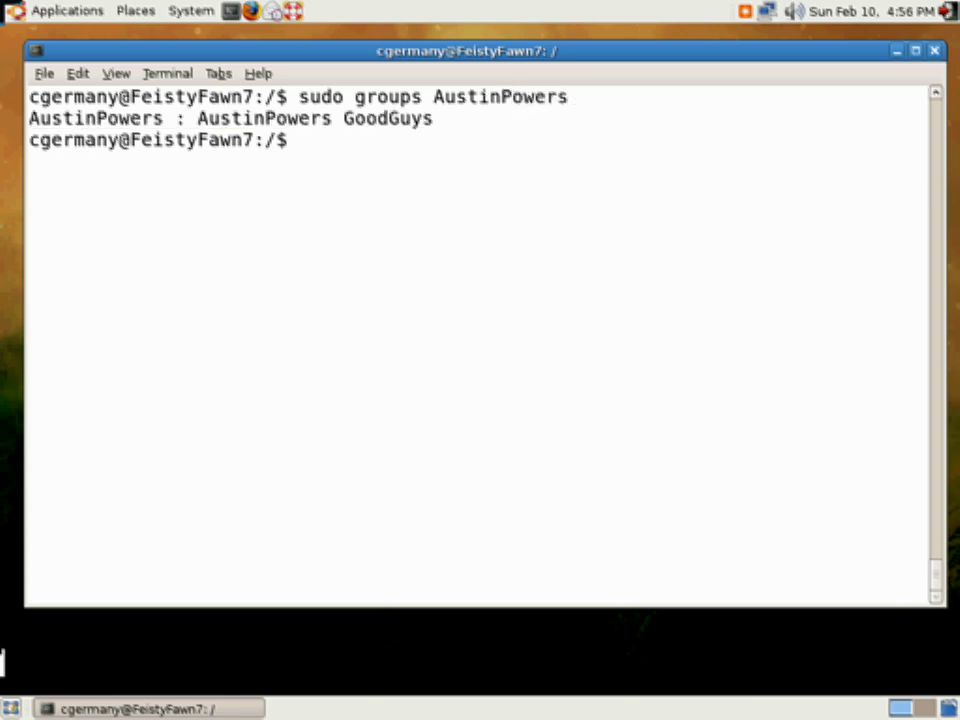
- List the contents of the root directory with ls
text(ls)
key(Return)
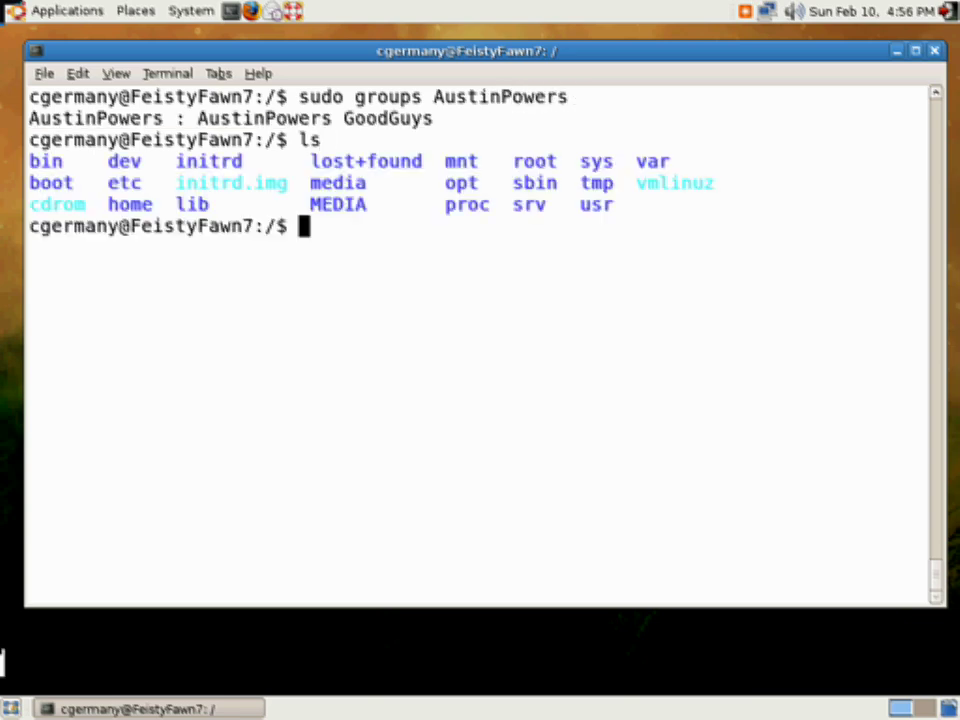